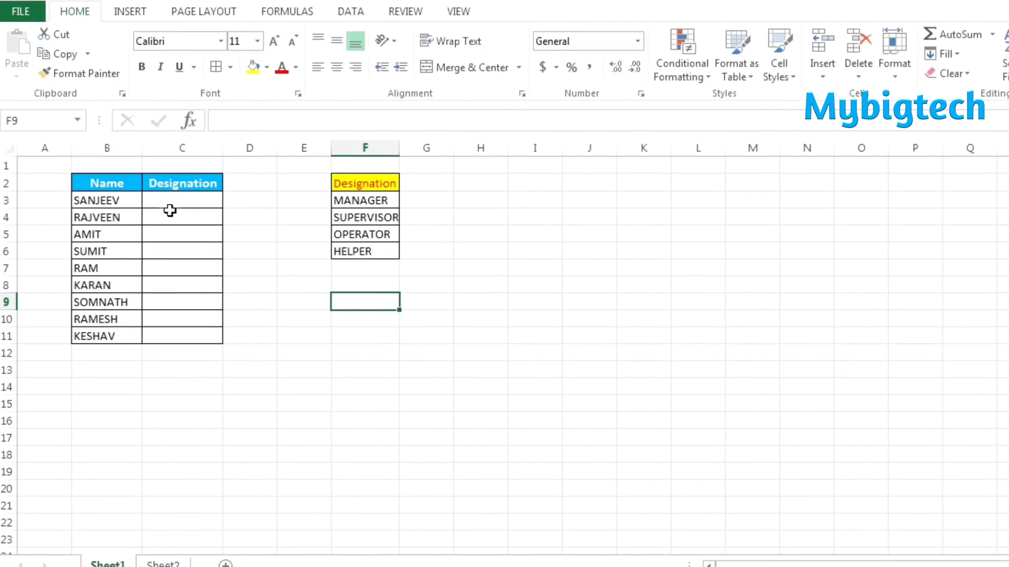
pyautogui.click(210, 202)
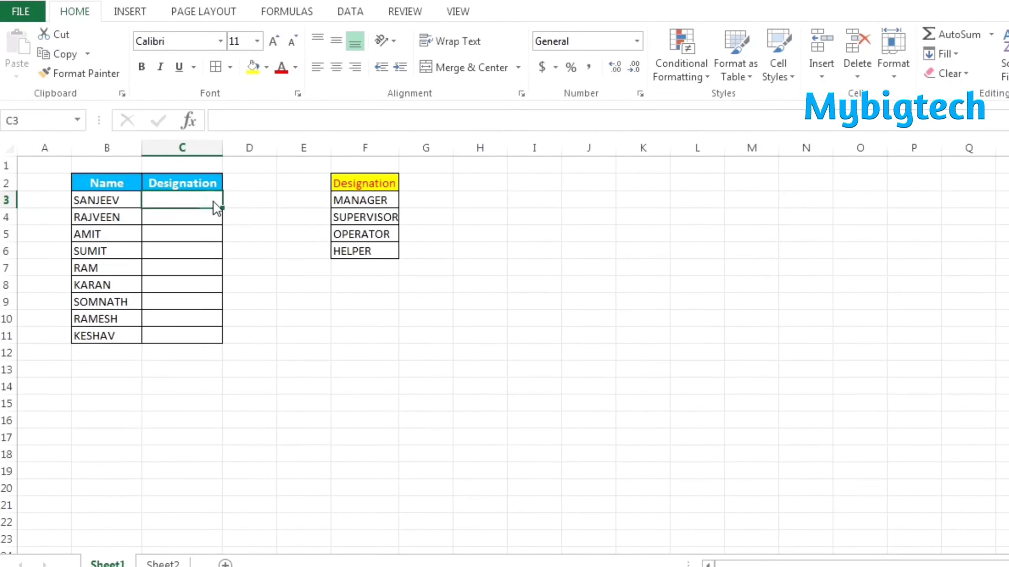
pyautogui.click(213, 222)
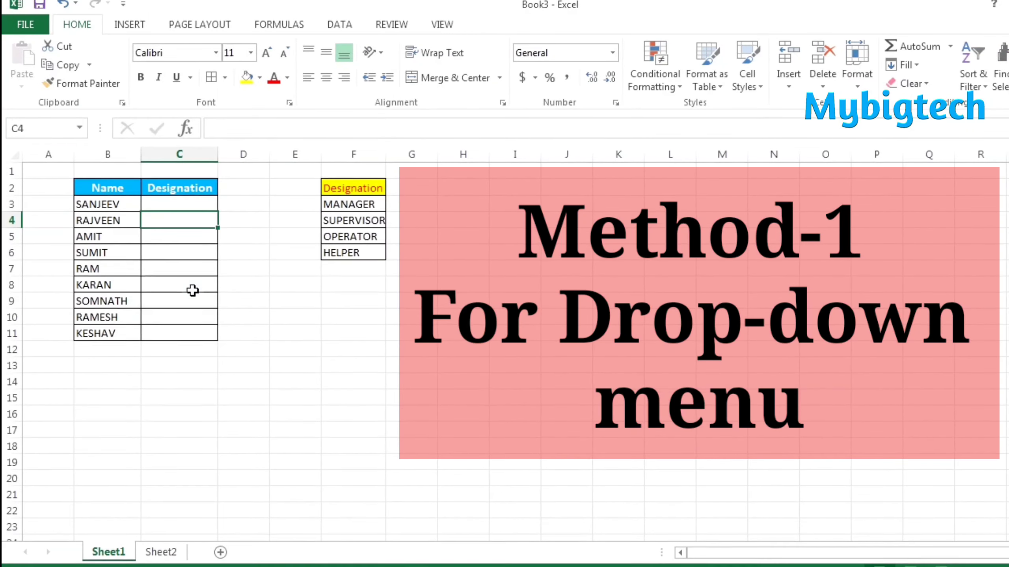
pyautogui.moveTo(354, 203); pyautogui.dragTo(380, 261)
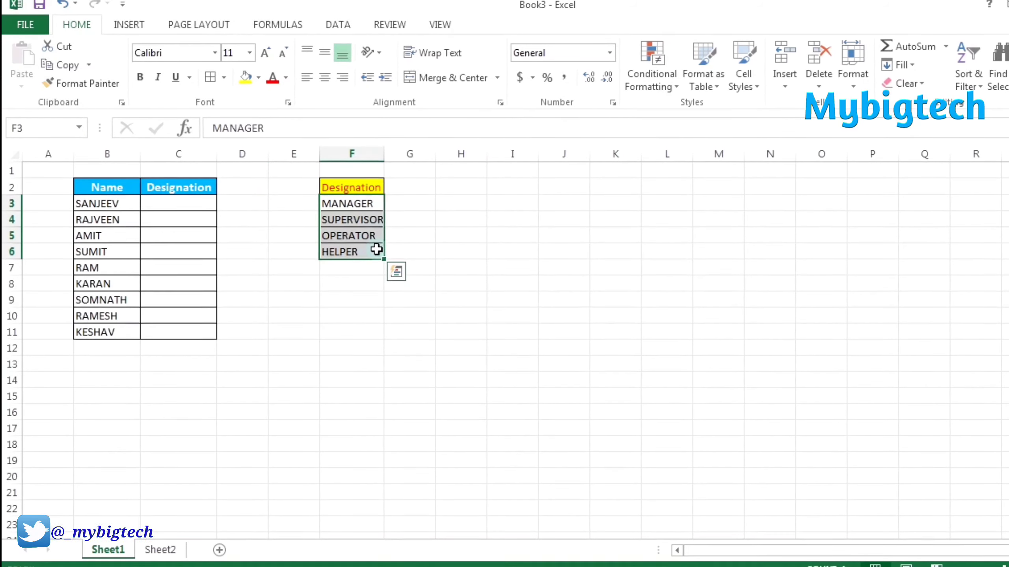
# Step: Start data validation for the empty Designation cells C3:C11 and set it to allow a List
pyautogui.click(195, 206)
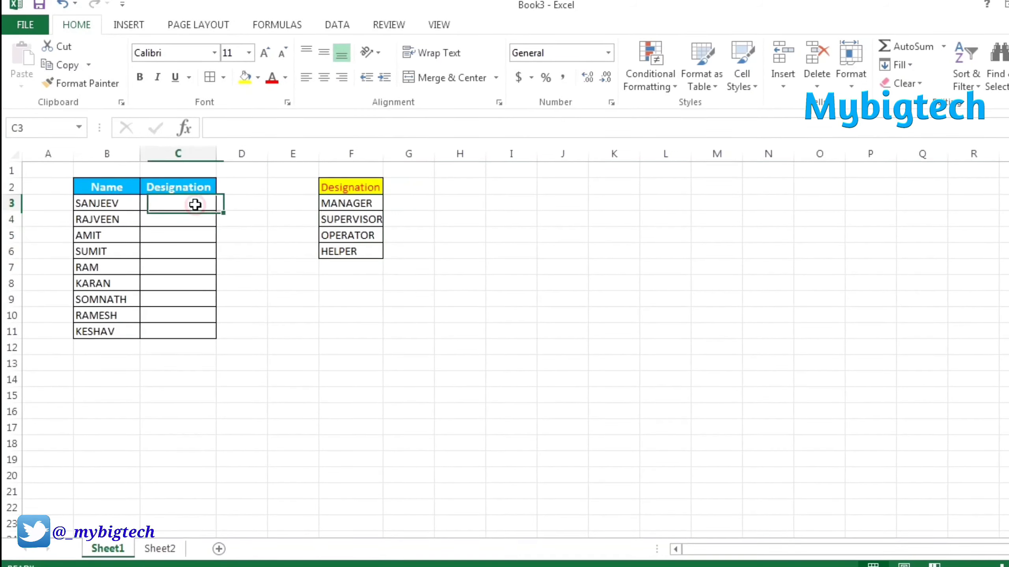
pyautogui.moveTo(194, 206); pyautogui.dragTo(198, 330)
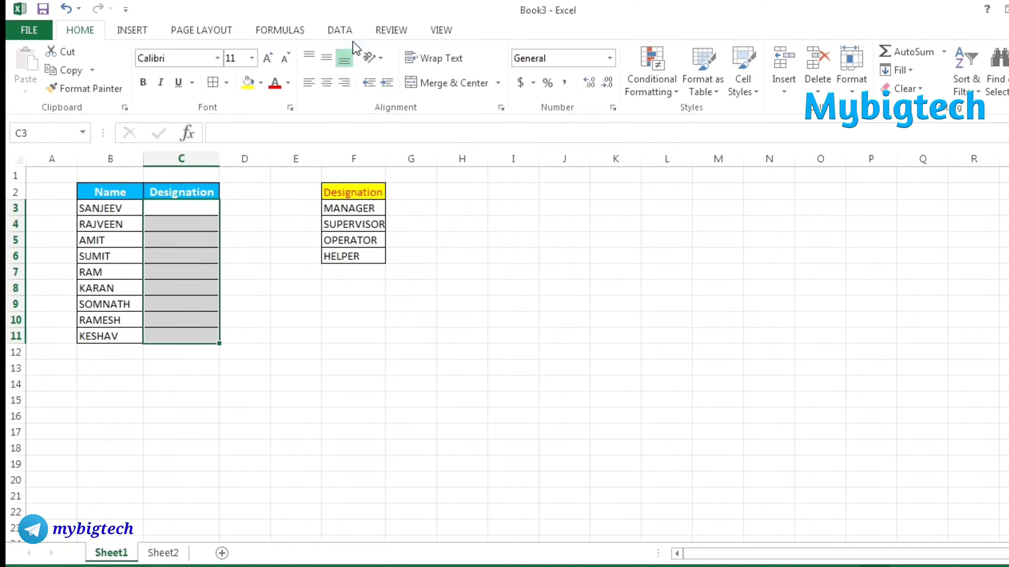
pyautogui.click(344, 31)
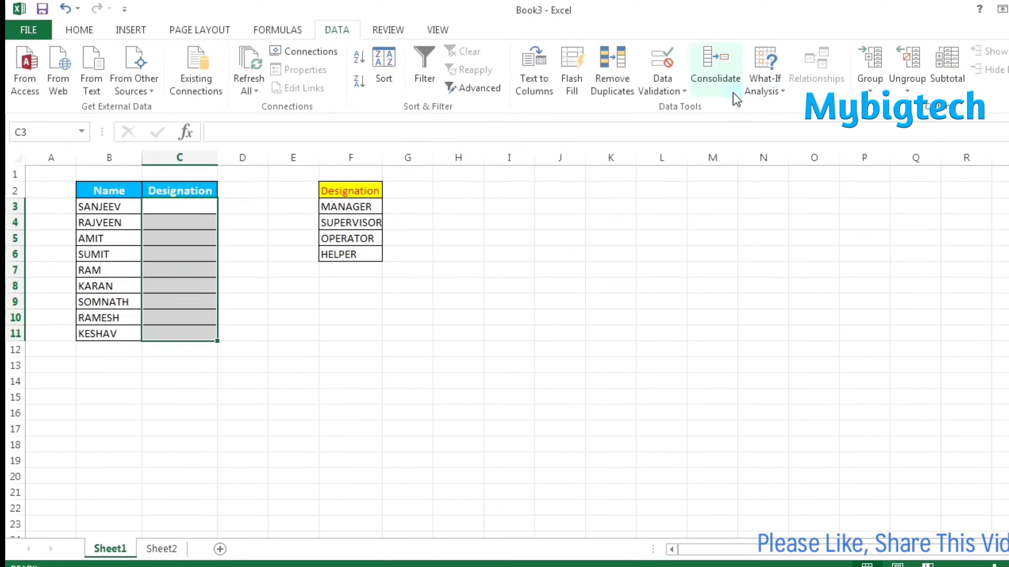
pyautogui.click(677, 89)
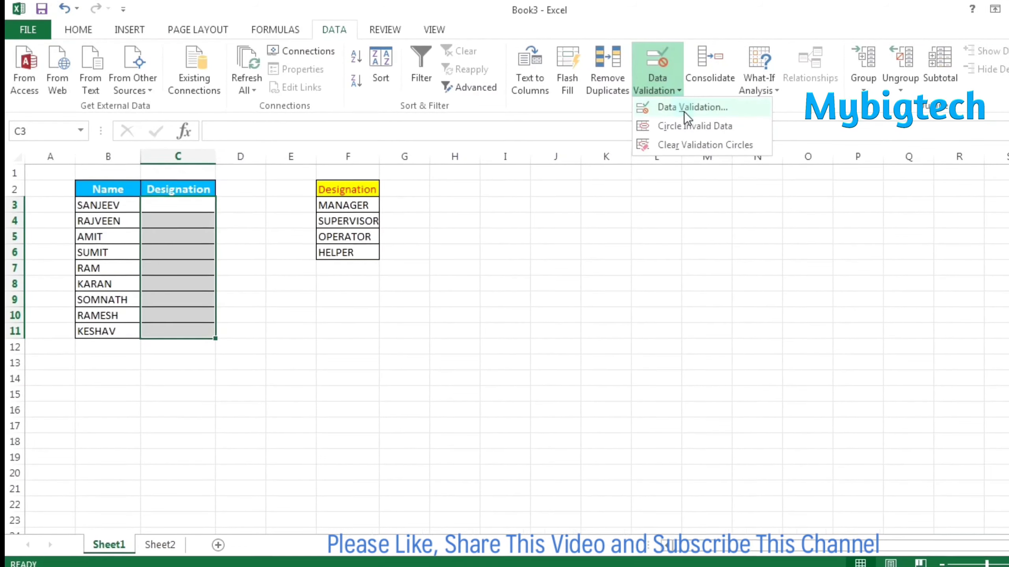
pyautogui.click(692, 108)
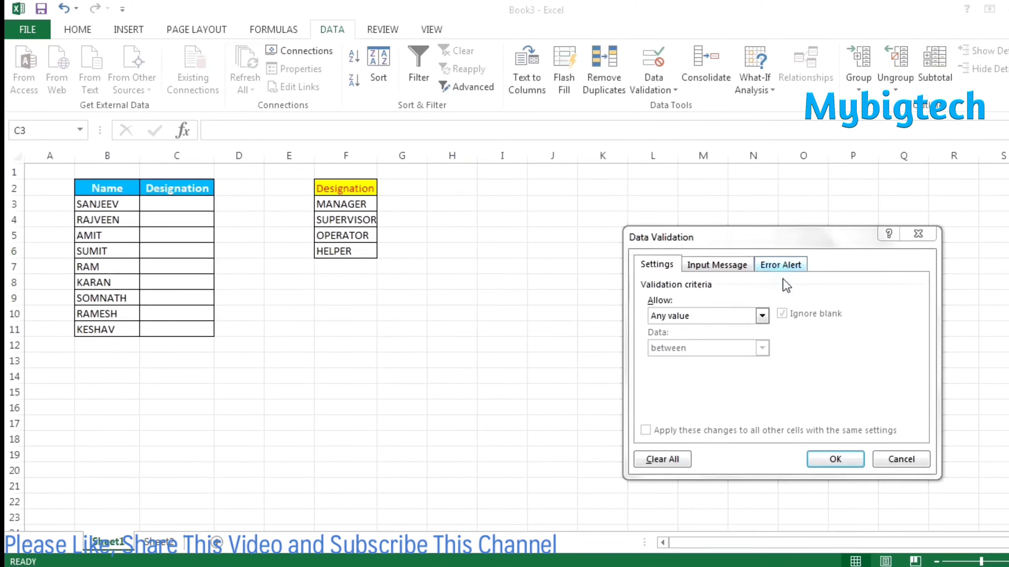
pyautogui.click(762, 316)
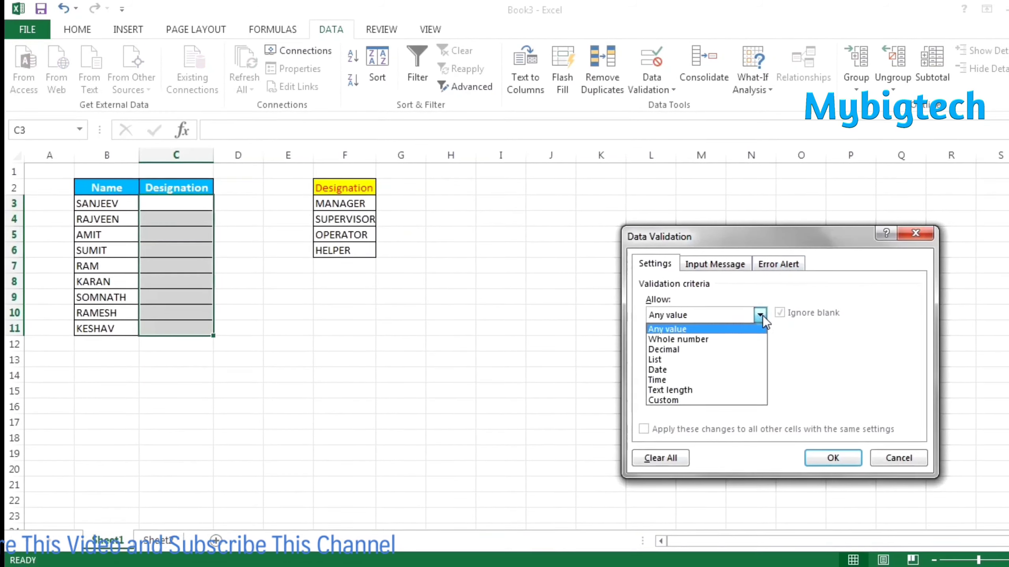
pyautogui.click(661, 267)
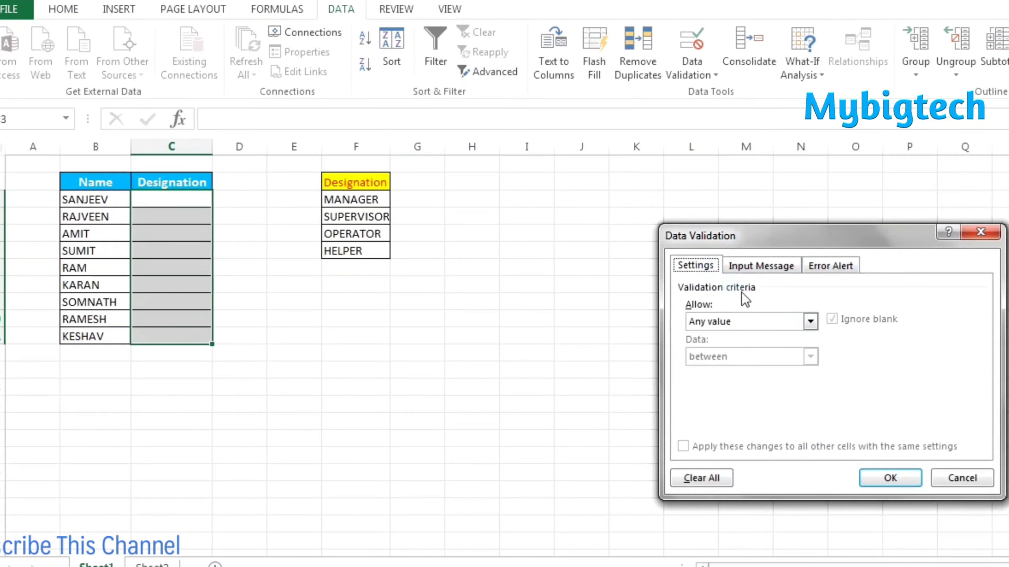
pyautogui.click(809, 322)
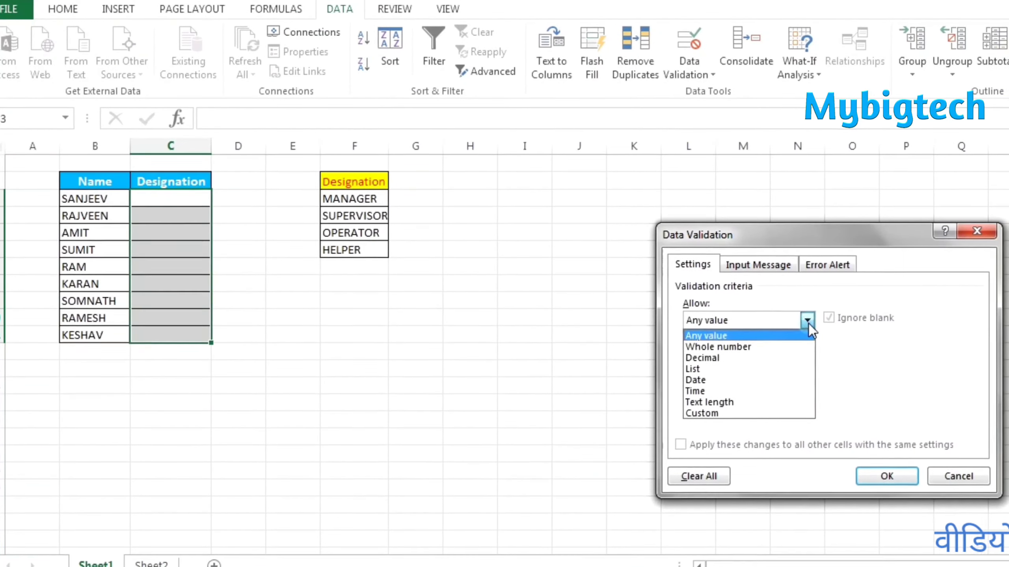
pyautogui.click(763, 368)
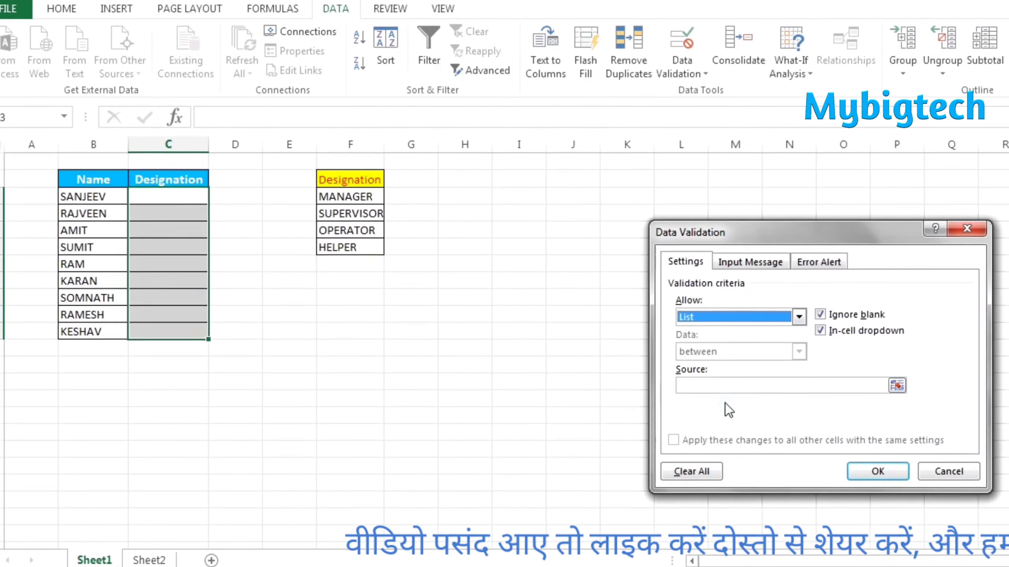
# Step: Set the list source to the designations in F3:F6 and apply the validation
pyautogui.click(697, 386)
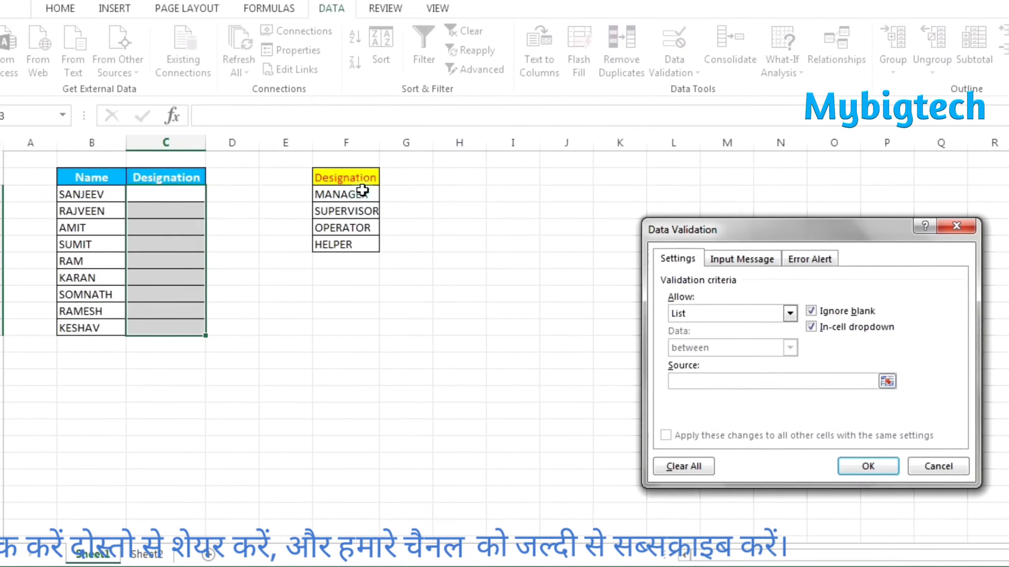
pyautogui.moveTo(356, 194); pyautogui.dragTo(383, 247)
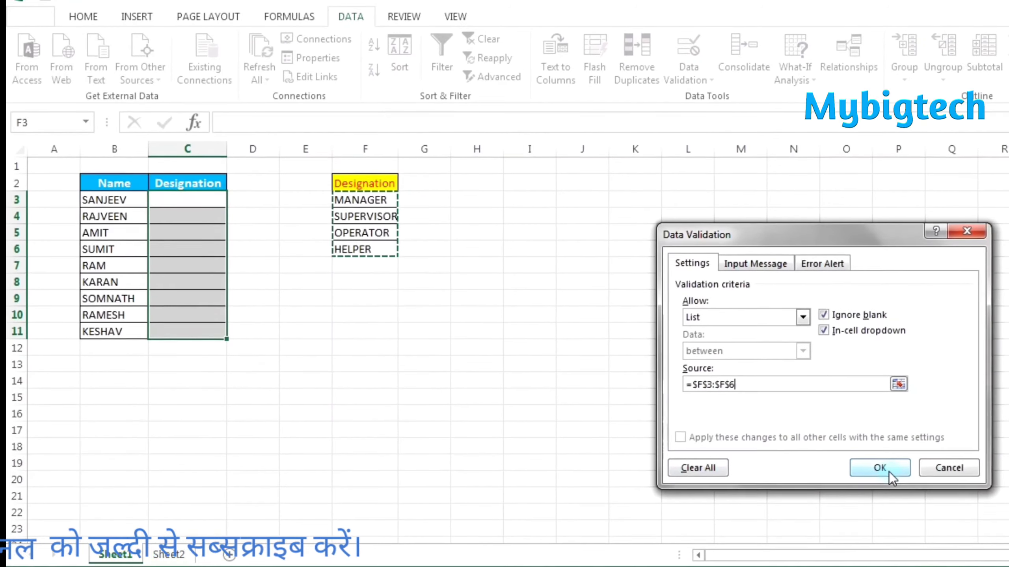
pyautogui.click(877, 468)
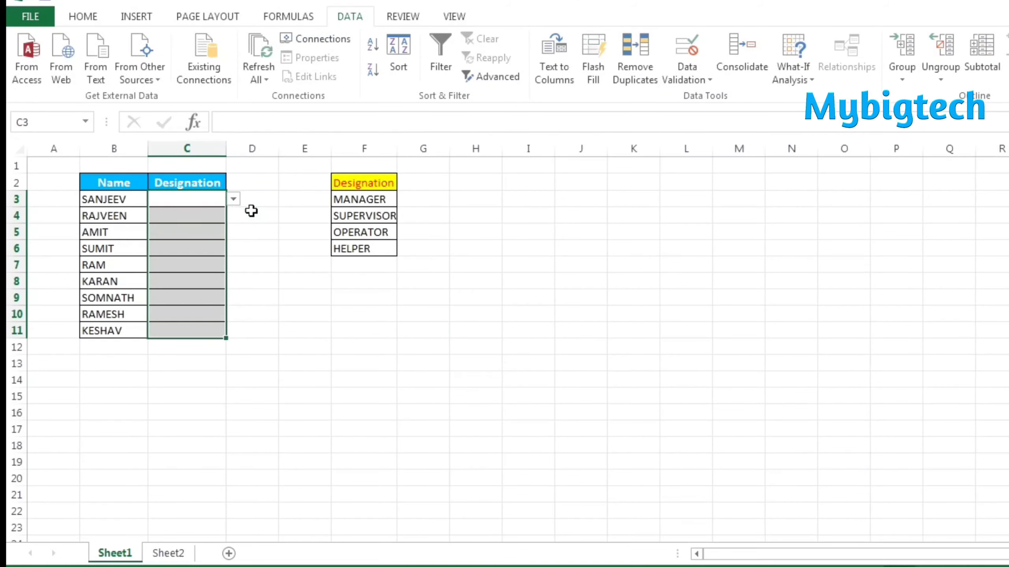
# Step: Choose designations from the in-cell lists: MANAGER in C3, SUPERVISOR in C4:C5, OPERATOR in C6:C7 and HELPER in C8:C11
pyautogui.click(233, 200)
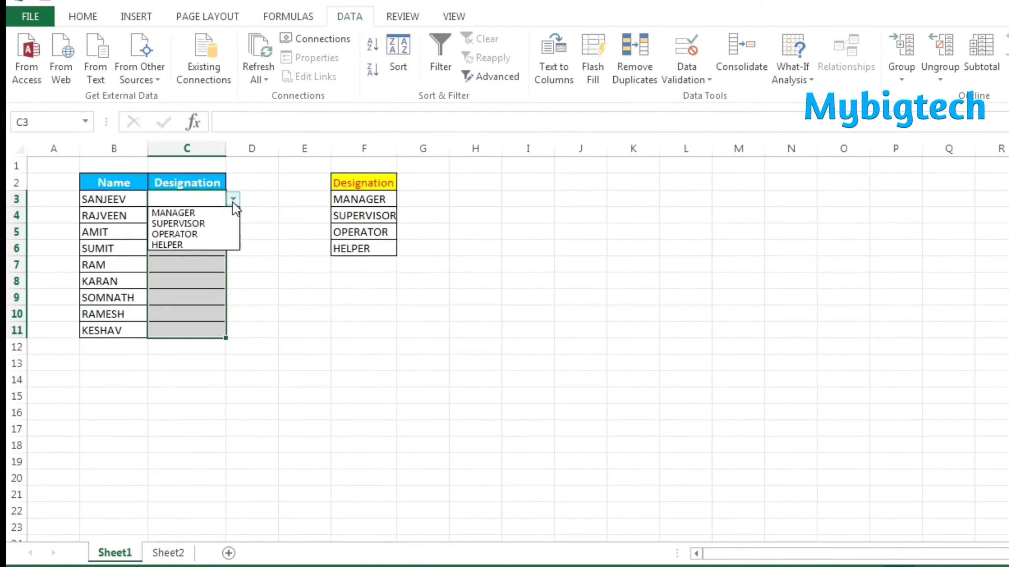
pyautogui.click(202, 214)
pyautogui.click(202, 215)
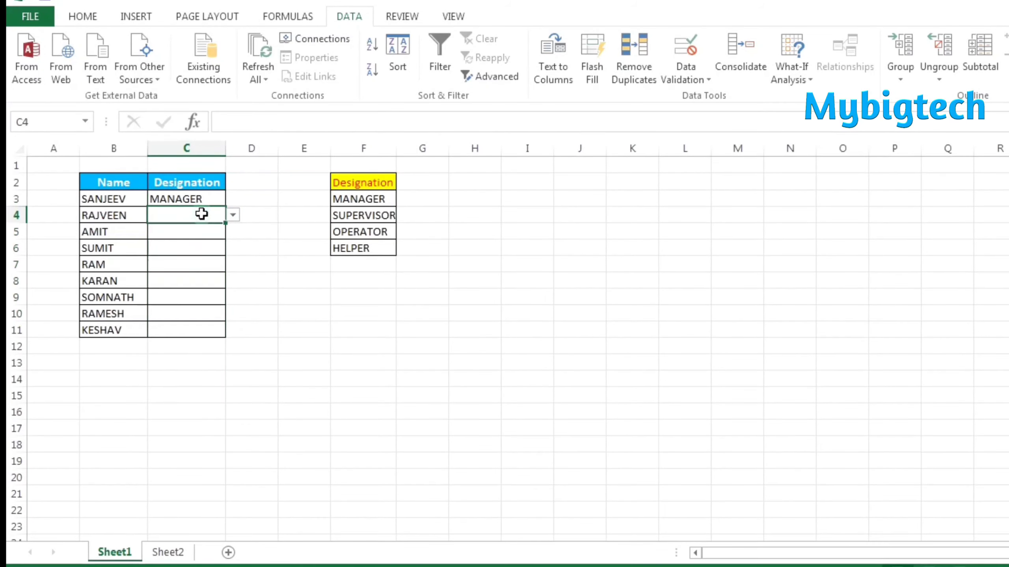
pyautogui.click(232, 216)
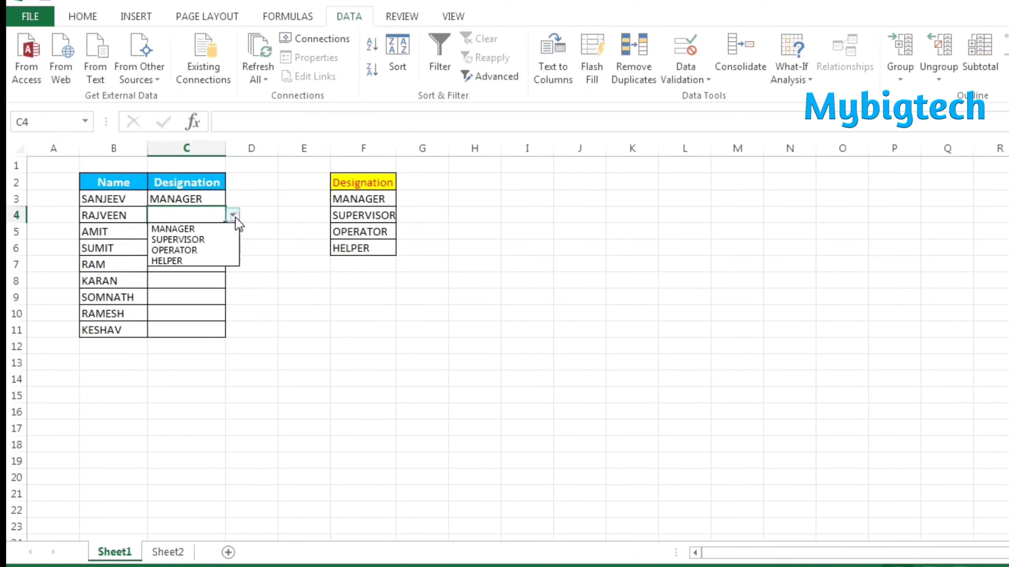
pyautogui.click(201, 241)
pyautogui.click(203, 234)
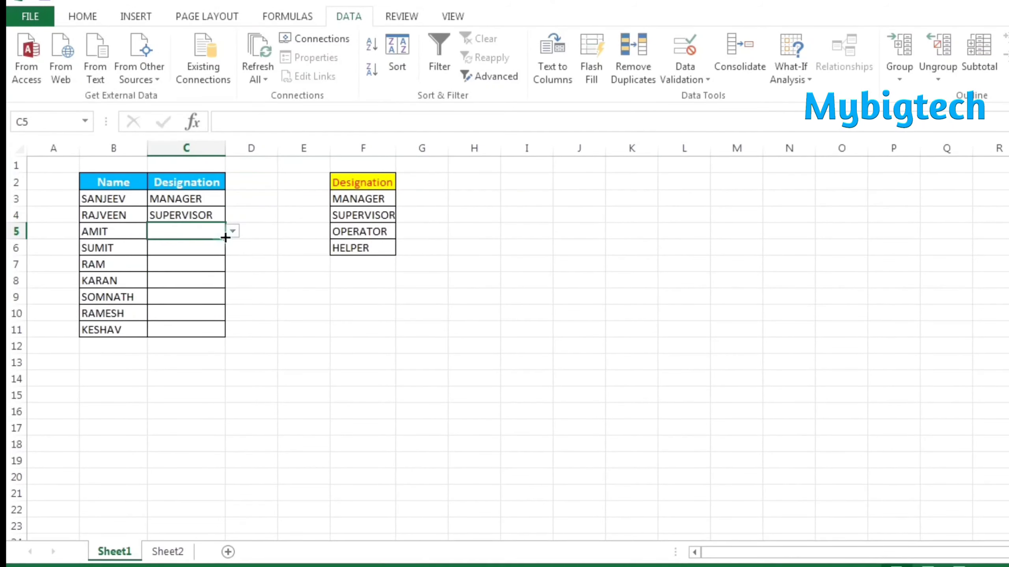
pyautogui.click(232, 231)
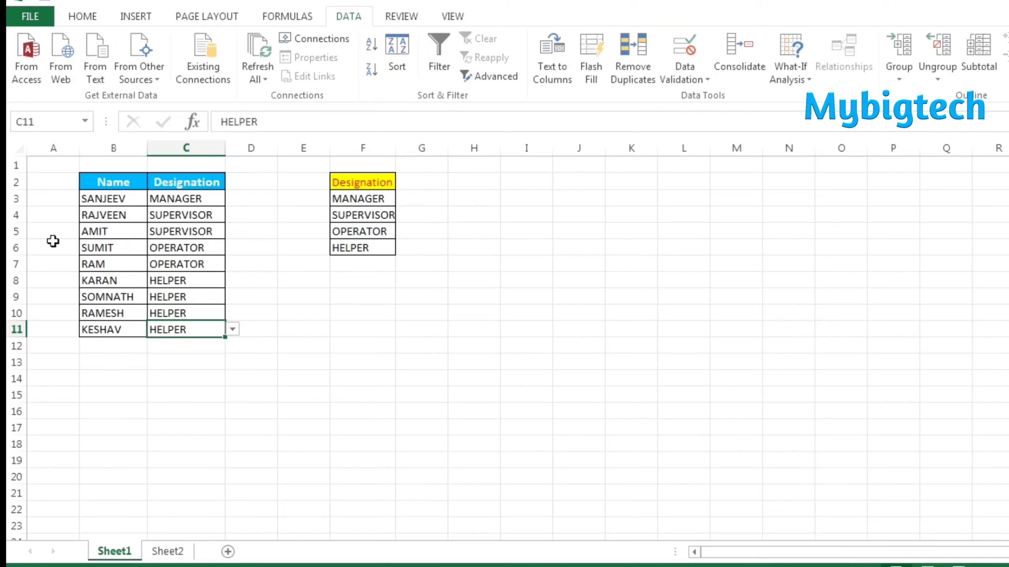
# Step: Insert two blank rows at rows 4 and 5 and enter a person's name in each of B4 and B5
pyautogui.moveTo(11, 215); pyautogui.dragTo(12, 230)
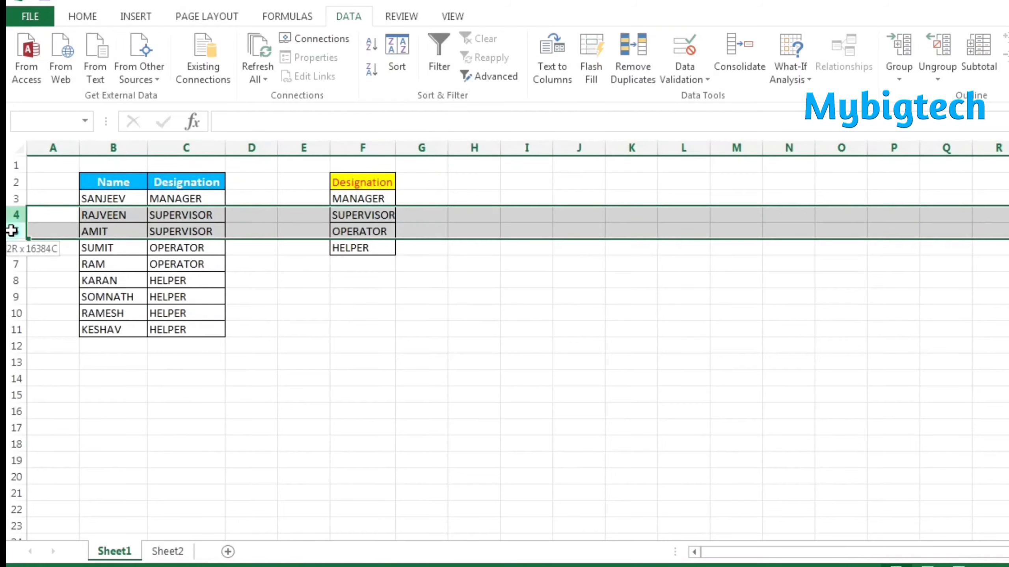
pyautogui.rightClick(51, 224)
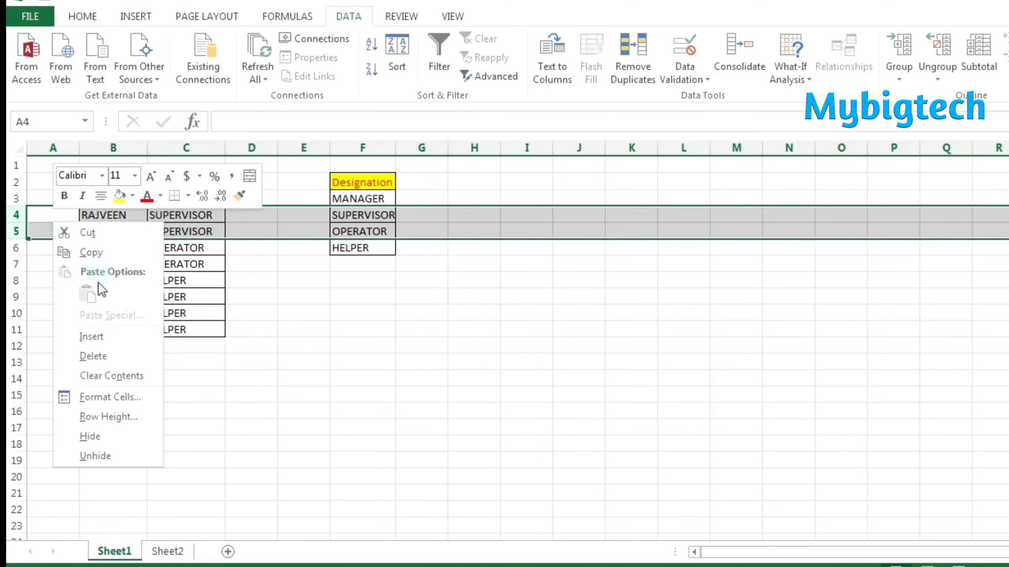
pyautogui.click(91, 337)
pyautogui.click(264, 341)
pyautogui.click(122, 216)
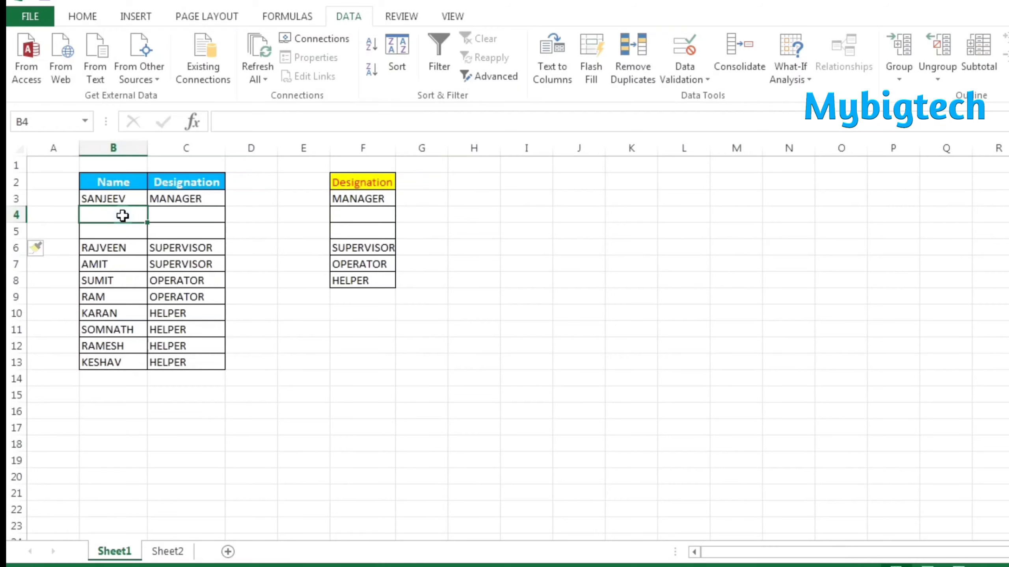
pyautogui.write('vi')
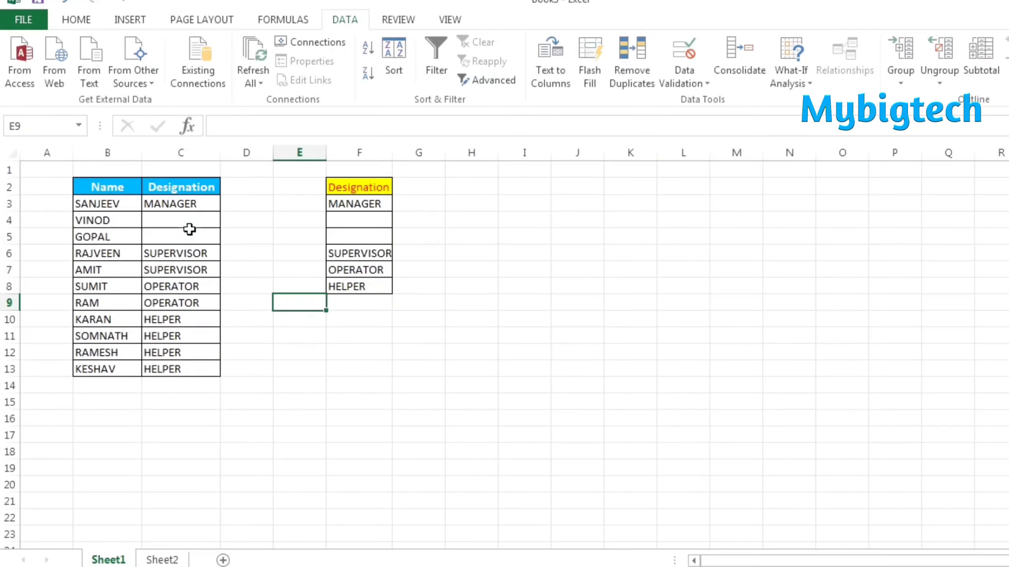
# Step: Examine the options offered by the designation drop-down list in C4
pyautogui.click(191, 222)
pyautogui.click(226, 220)
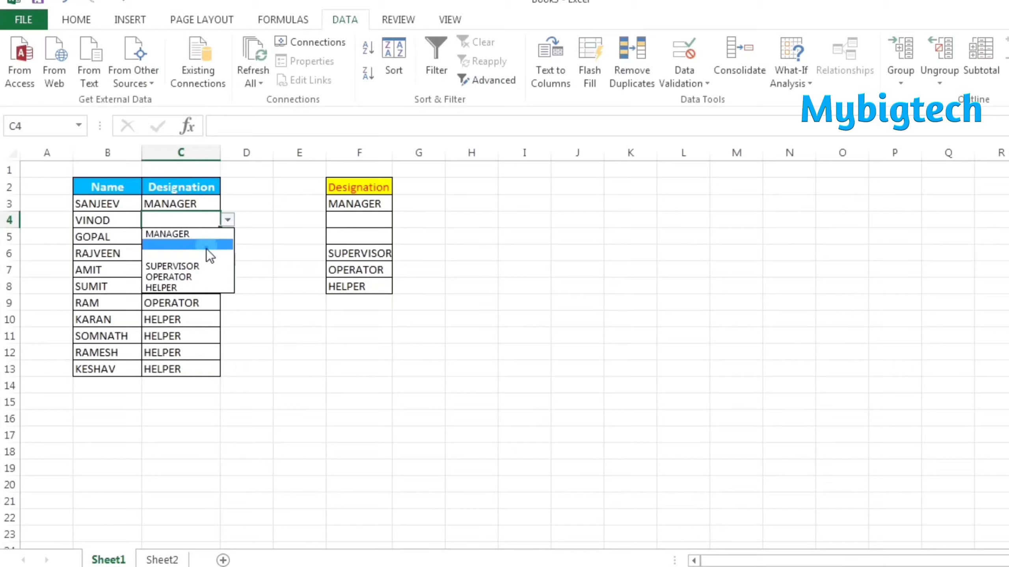
pyautogui.click(305, 276)
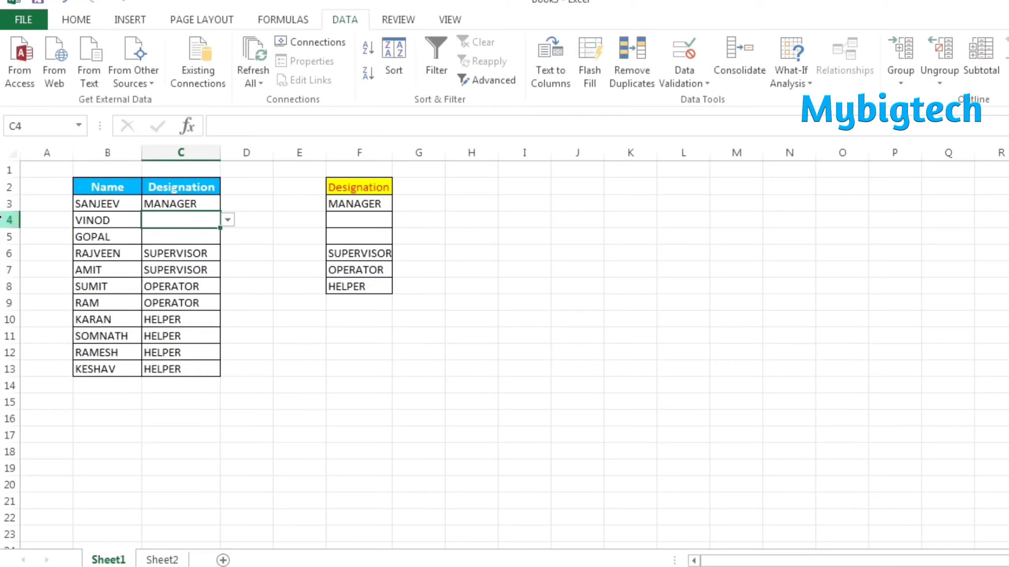
# Step: Delete the two added rows 4 and 5
pyautogui.moveTo(8, 220); pyautogui.dragTo(11, 236)
pyautogui.rightClick(72, 221)
pyautogui.click(100, 357)
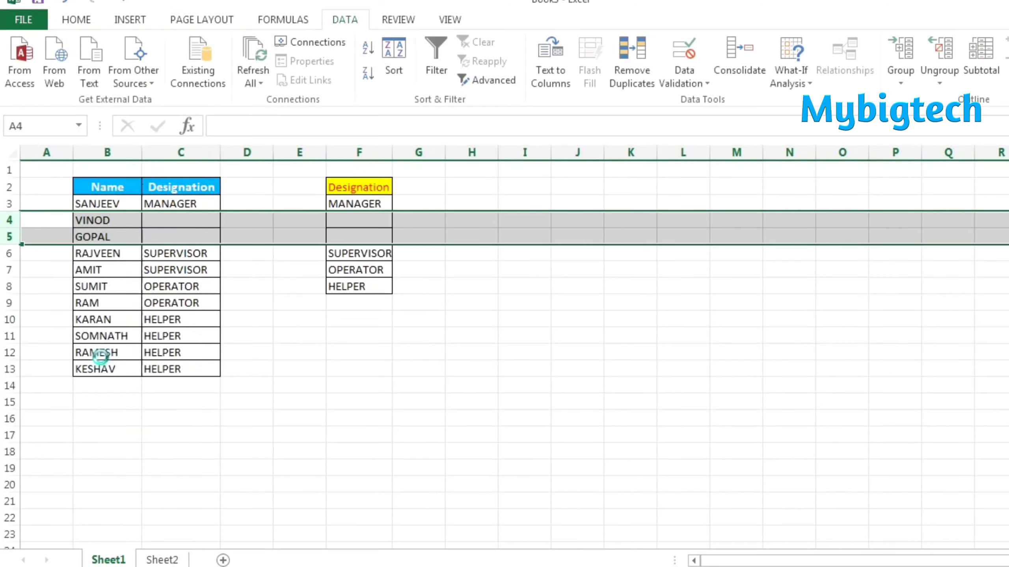
# Step: Copy the designation list with its header from F2:F6 and paste it transposed into row 1 starting at H1
pyautogui.moveTo(363, 205); pyautogui.dragTo(353, 262)
pyautogui.moveTo(377, 192); pyautogui.dragTo(354, 259)
pyautogui.hotkey('ctrl', 'c')
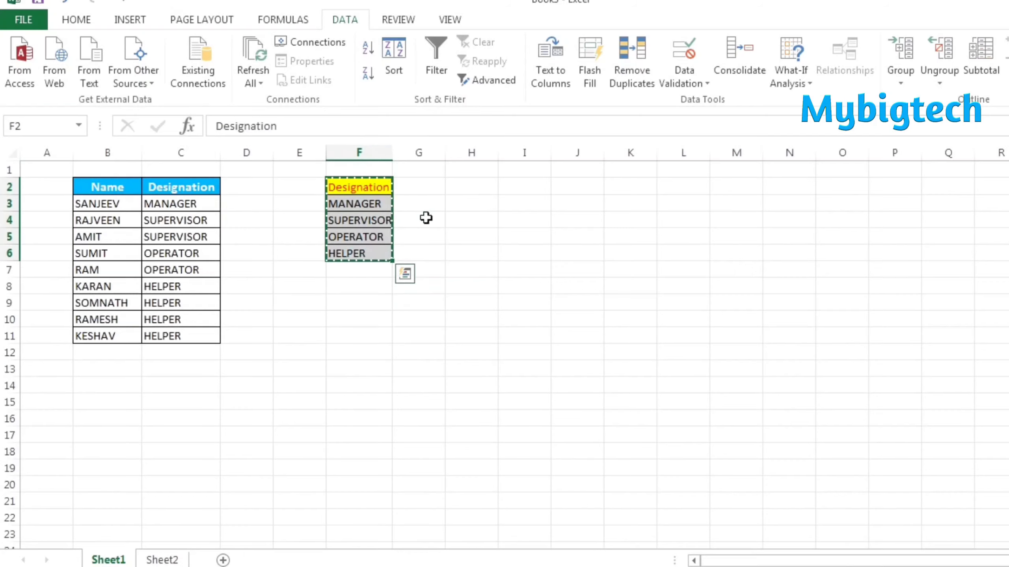
pyautogui.click(471, 174)
pyautogui.rightClick(470, 172)
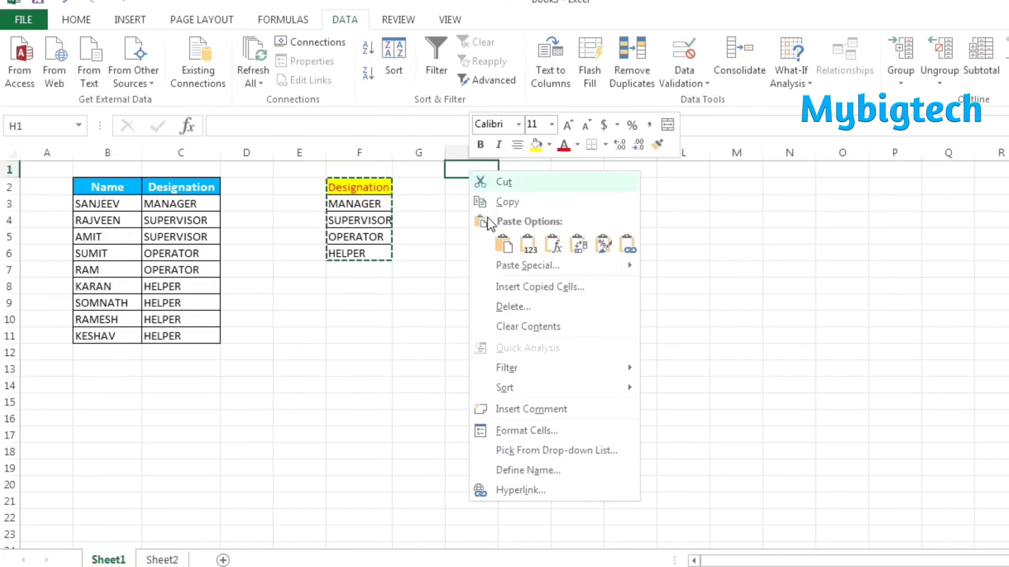
pyautogui.click(524, 265)
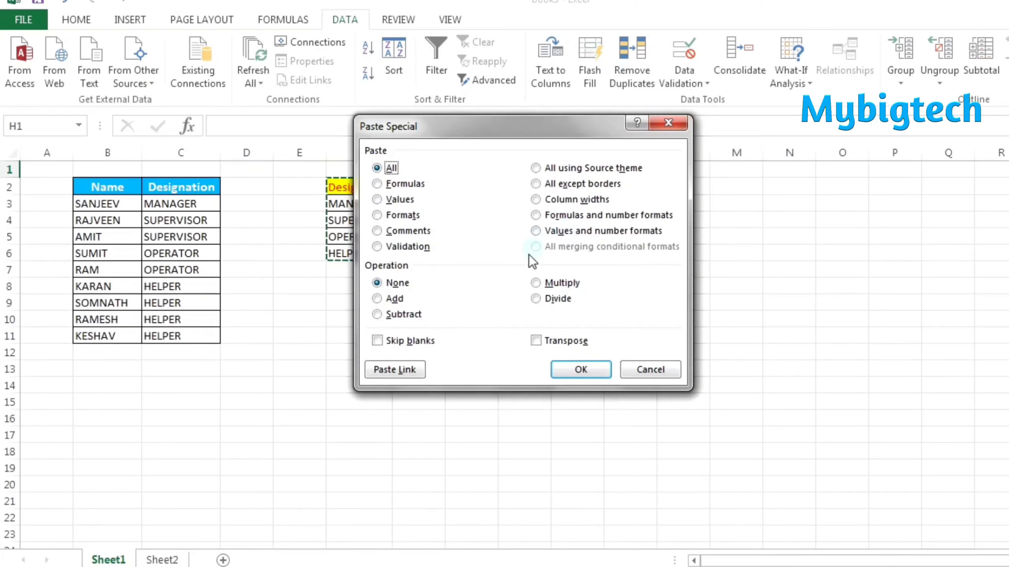
pyautogui.click(537, 345)
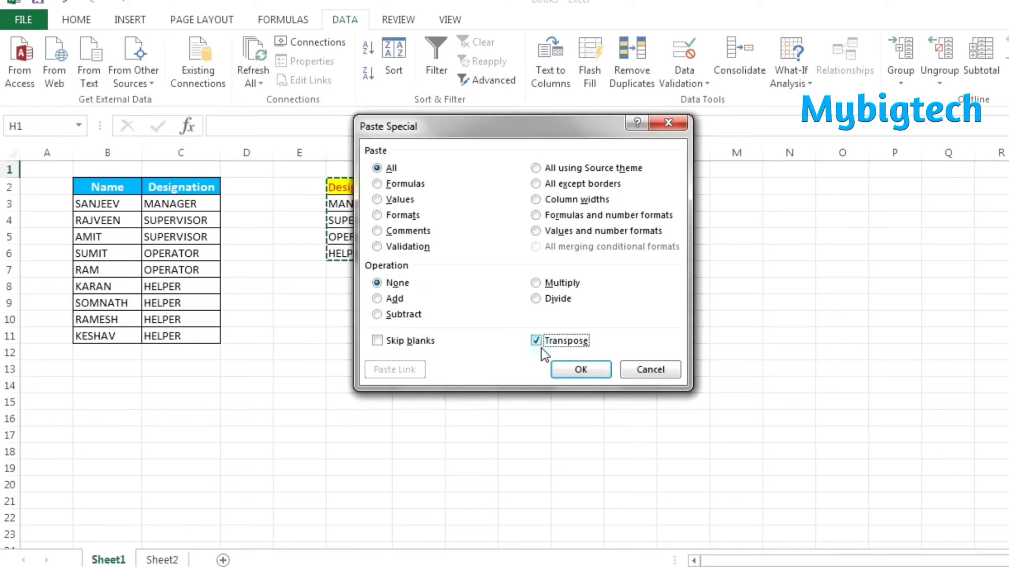
pyautogui.click(581, 370)
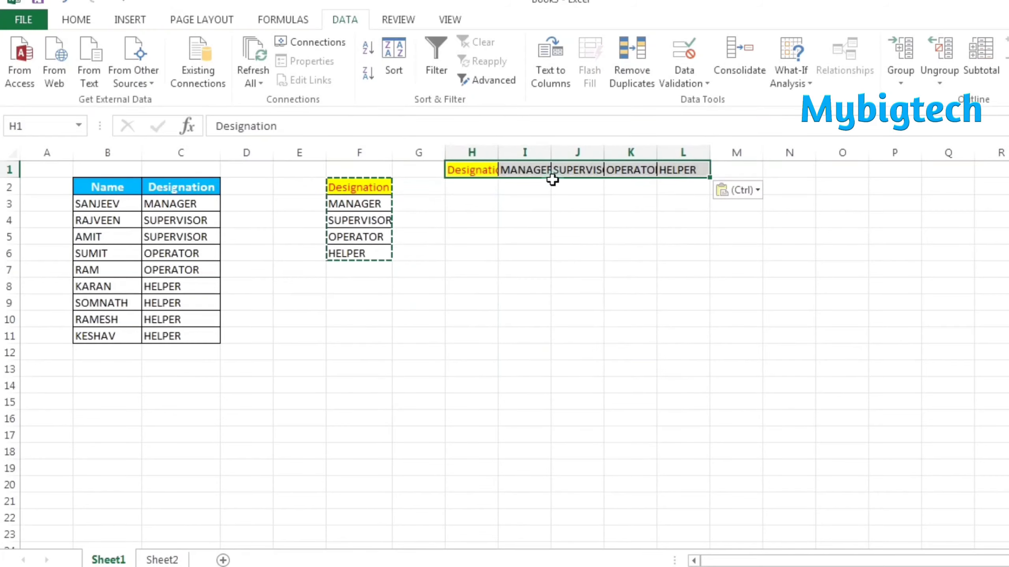
# Step: Auto-fit the widths of columns I to L to the transposed designations
pyautogui.moveTo(537, 151); pyautogui.dragTo(683, 151)
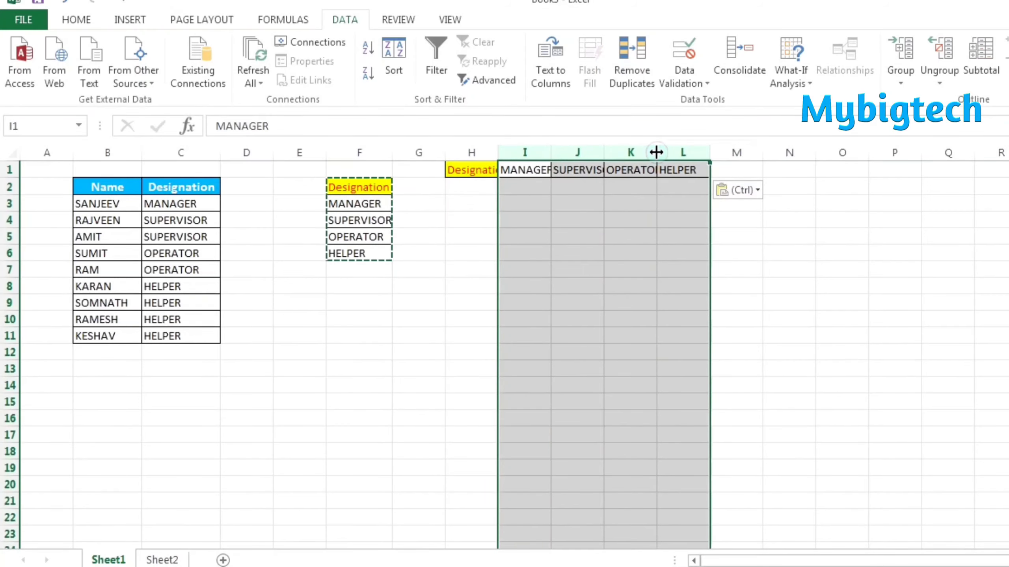
pyautogui.doubleClick(657, 152)
pyautogui.click(751, 238)
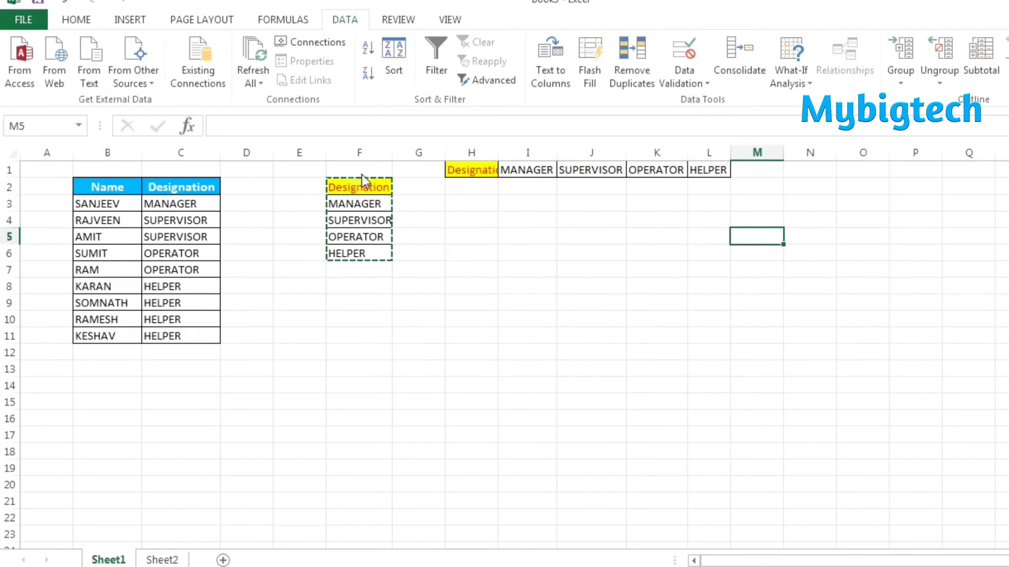
# Step: Delete column F, which holds the original vertical designation list
pyautogui.click(359, 151)
pyautogui.rightClick(361, 153)
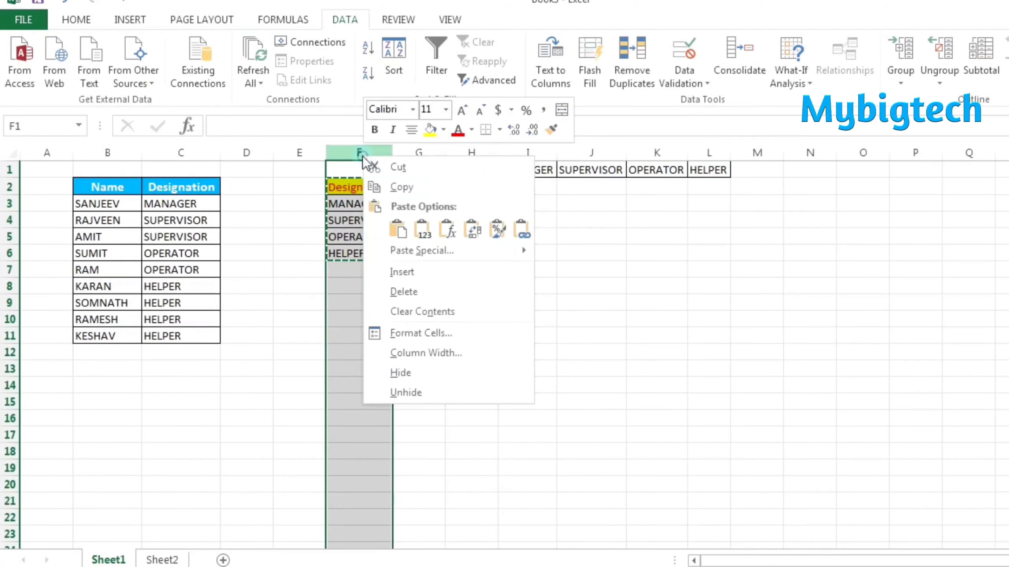
pyautogui.click(429, 290)
pyautogui.click(513, 308)
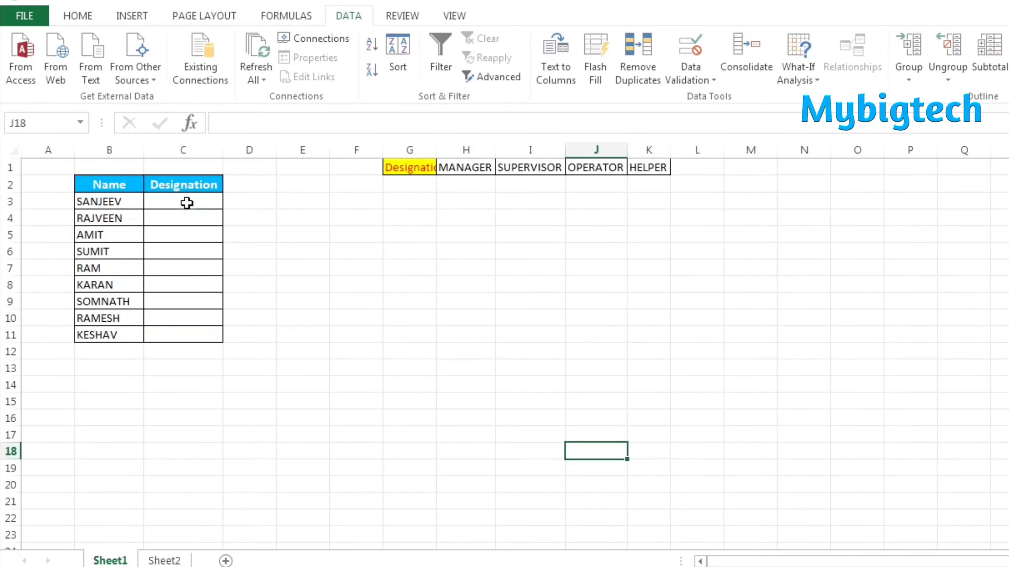
# Step: Apply list data validation to the Designation cells C3:C11, using the horizontal designations in H1:K1 as the source
pyautogui.moveTo(187, 204); pyautogui.dragTo(173, 341)
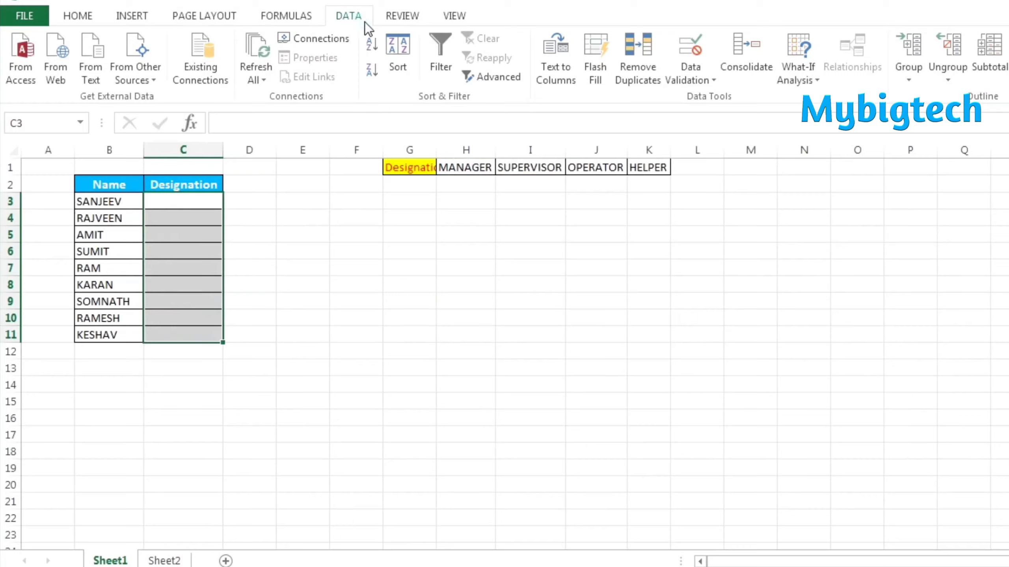
pyautogui.click(705, 79)
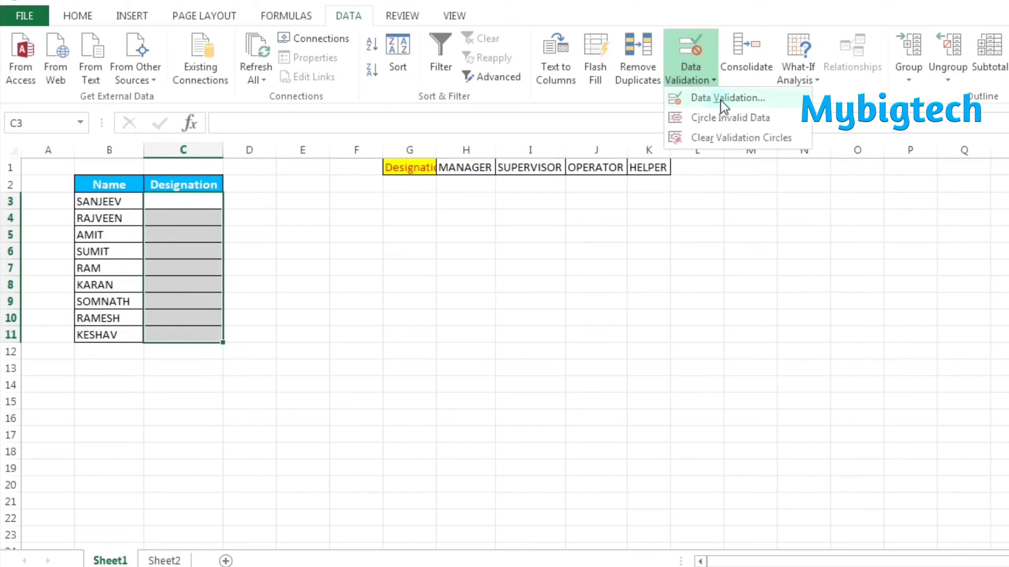
pyautogui.click(721, 100)
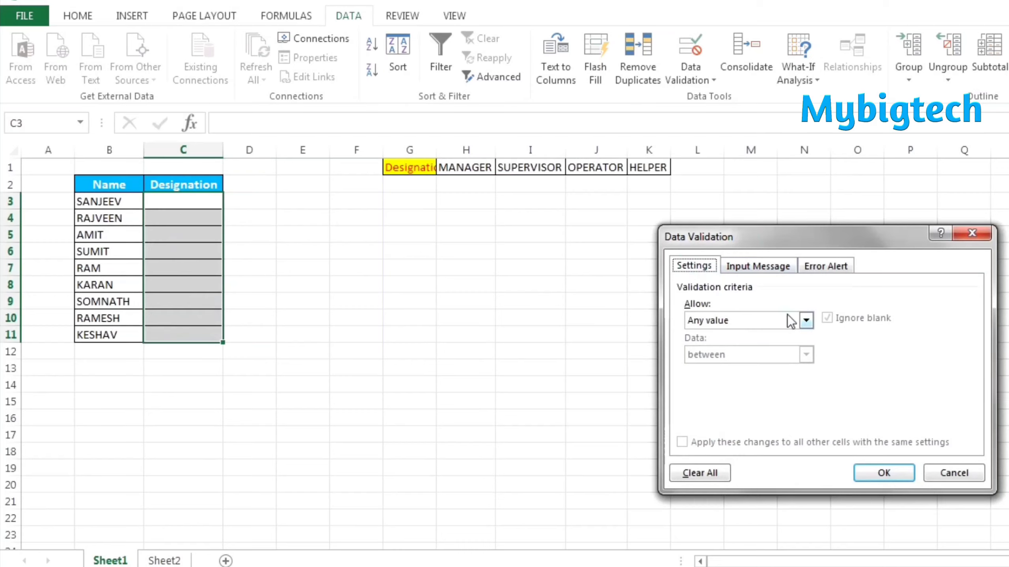
pyautogui.click(805, 321)
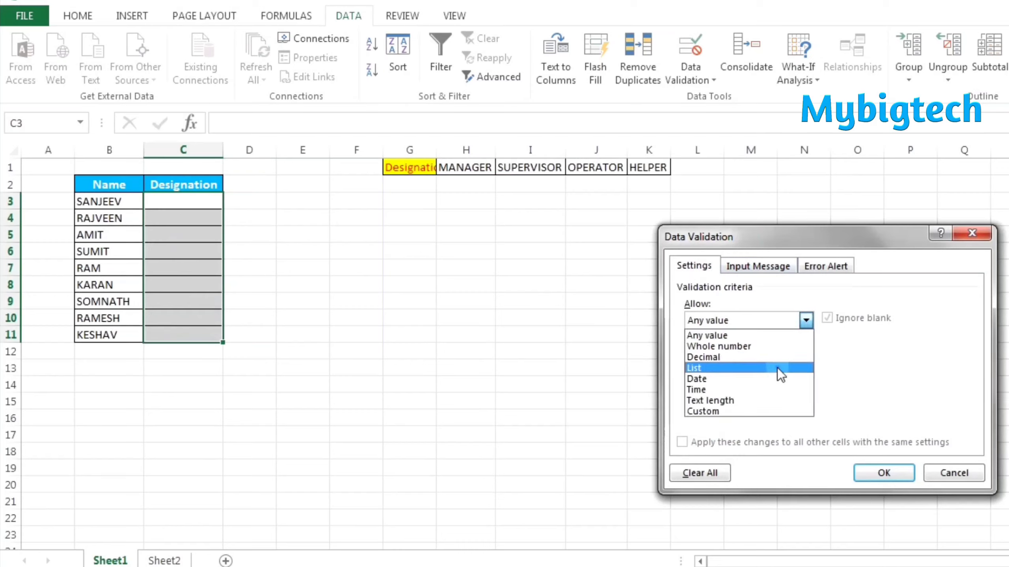
pyautogui.click(766, 369)
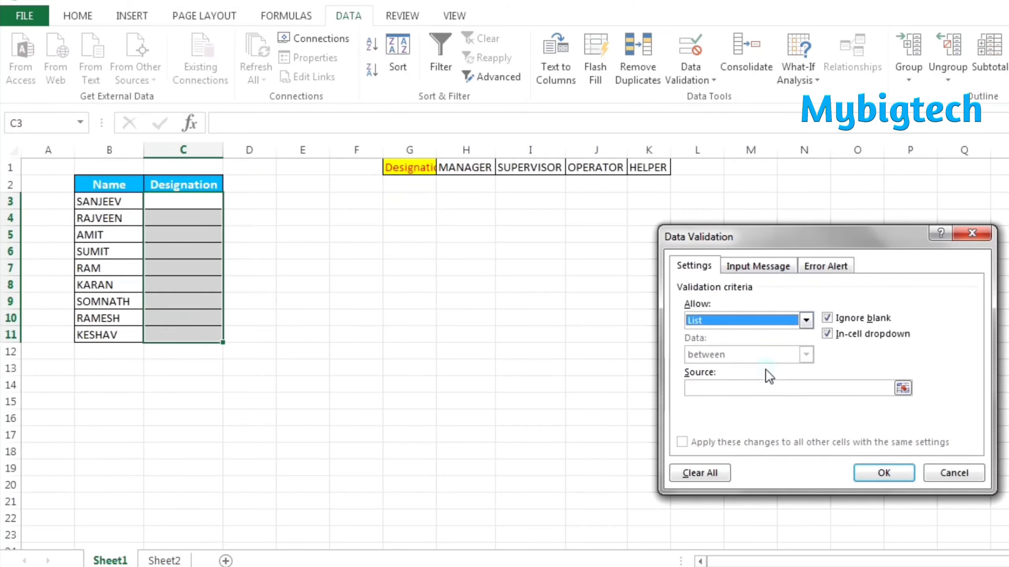
pyautogui.moveTo(454, 174); pyautogui.dragTo(640, 169)
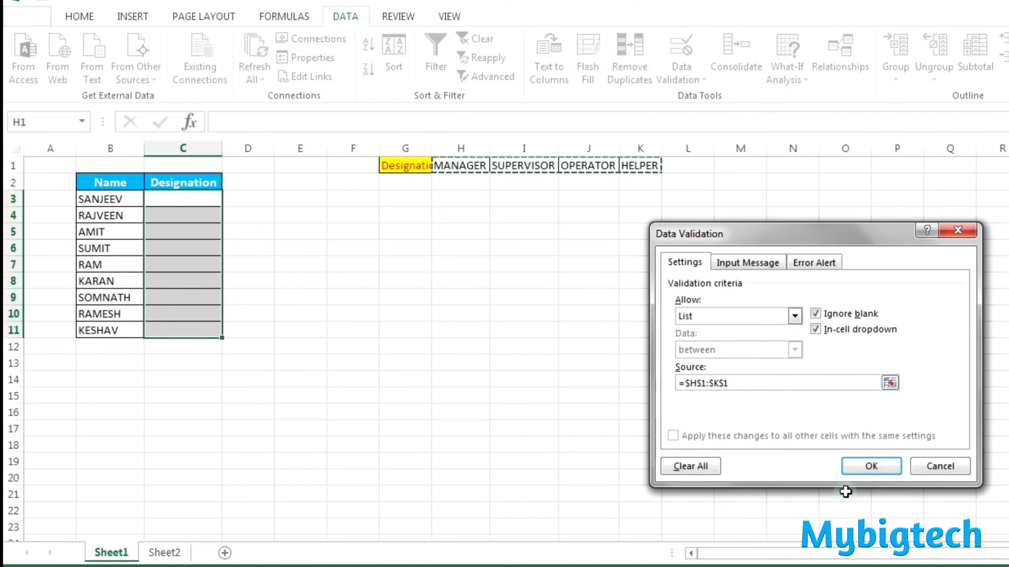
pyautogui.click(871, 467)
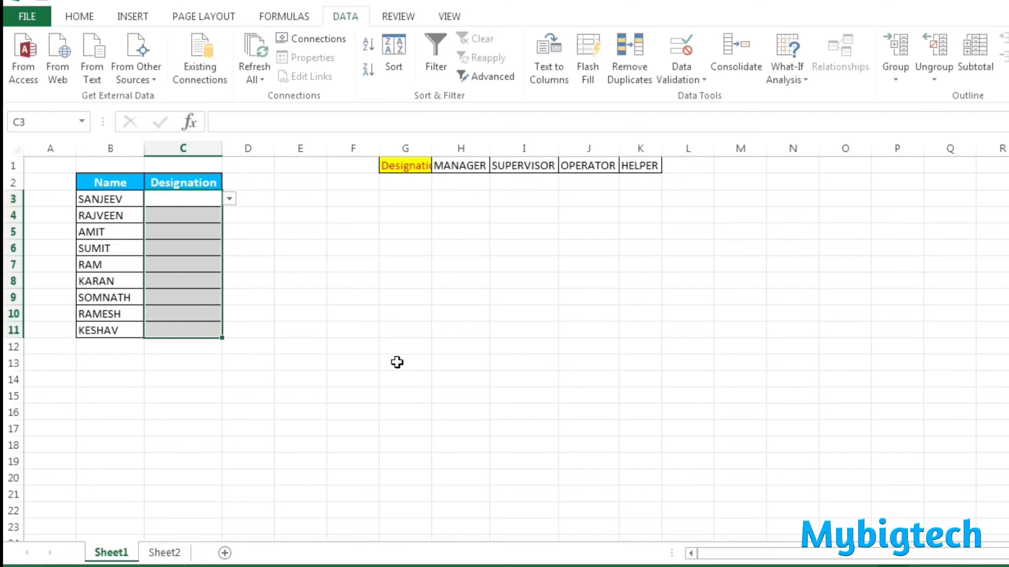
pyautogui.click(421, 368)
# Step: Choose MANAGER in C3 and SUPERVISOR in C4 from the designation drop-down lists
pyautogui.click(201, 202)
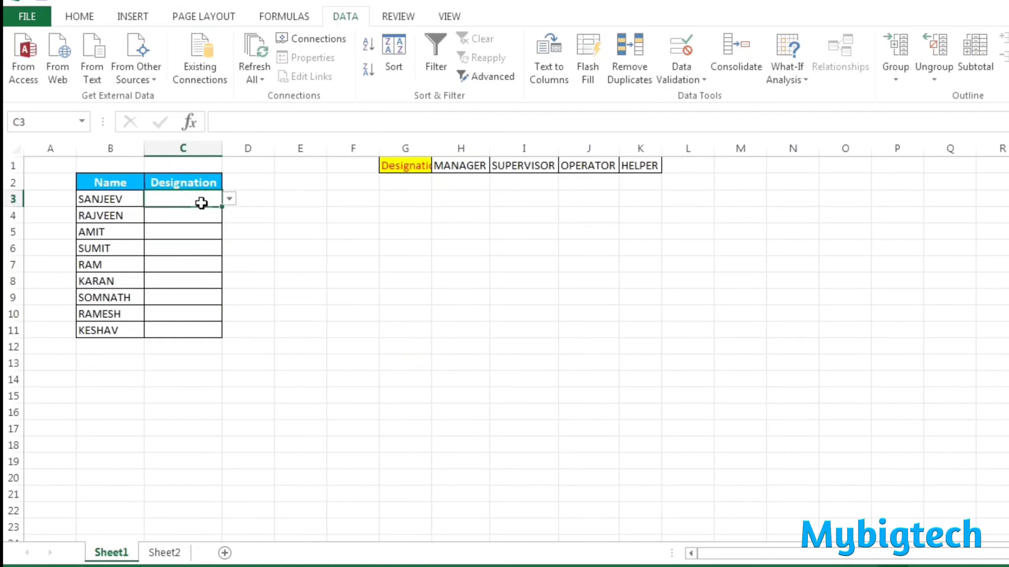
pyautogui.click(229, 199)
pyautogui.click(186, 212)
pyautogui.click(202, 218)
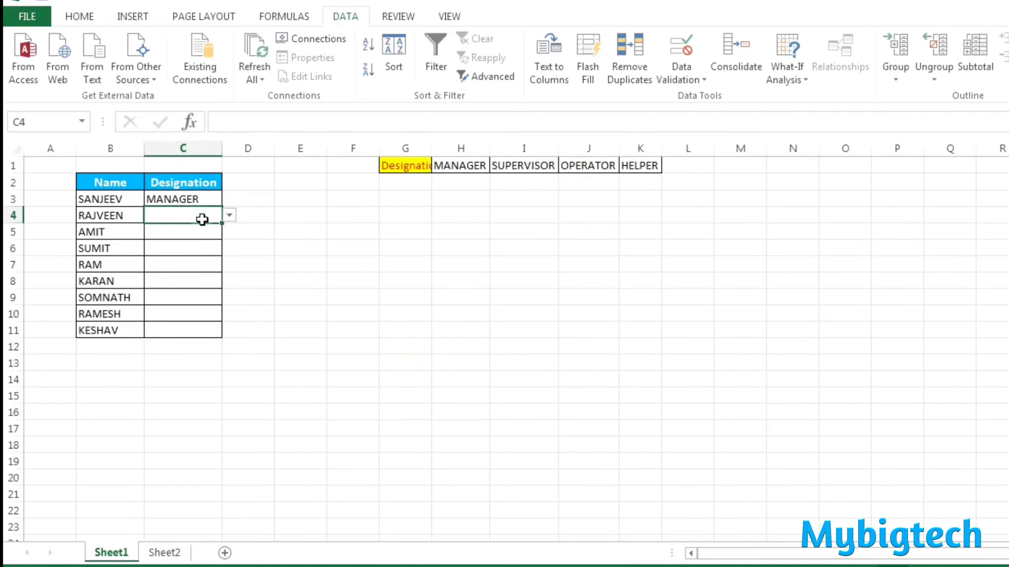
pyautogui.click(230, 215)
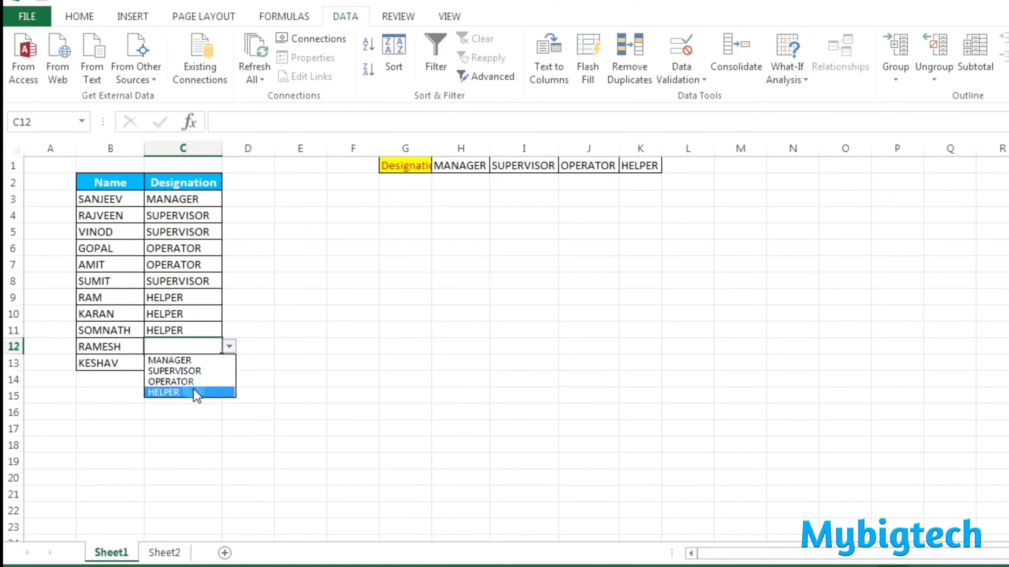
# Step: Choose HELPER from the drop-down lists in the last two Designation cells, C12 and C13
pyautogui.click(198, 394)
pyautogui.click(192, 372)
pyautogui.click(230, 362)
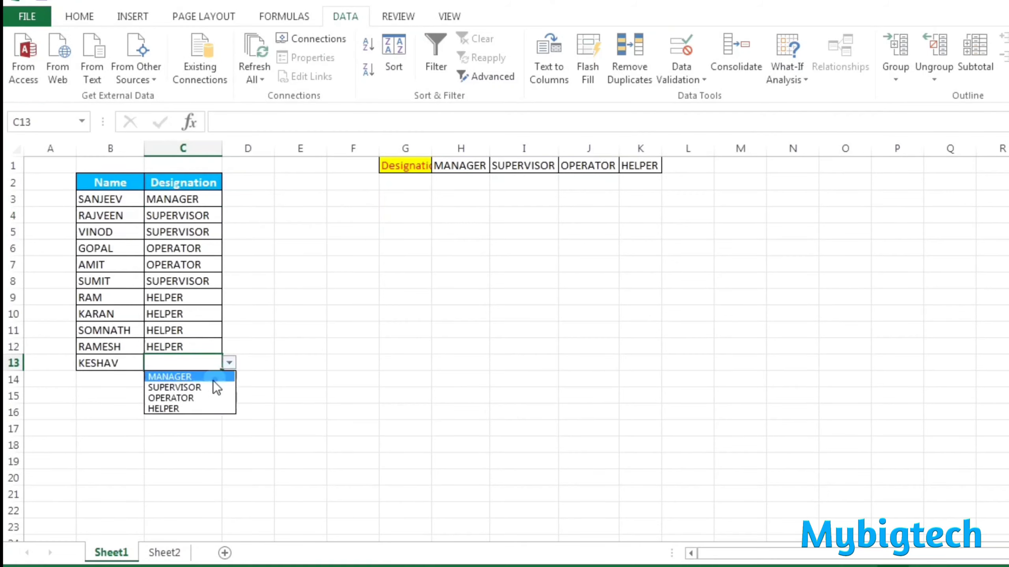
pyautogui.click(187, 409)
pyautogui.click(314, 363)
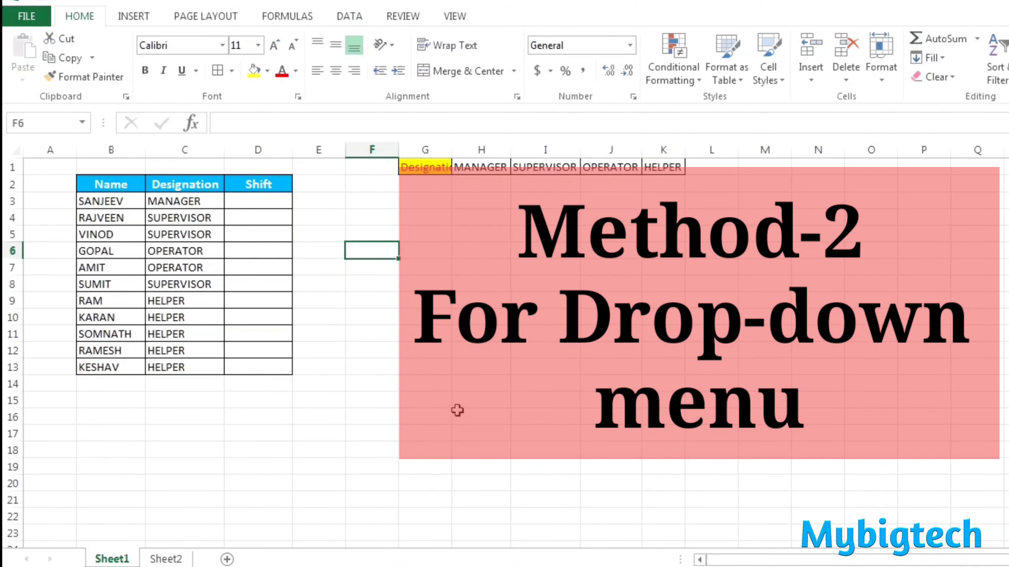
# Step: Apply list data validation to the Shift cells D3:D13 with the directly entered source "Day, Night"
pyautogui.click(483, 454)
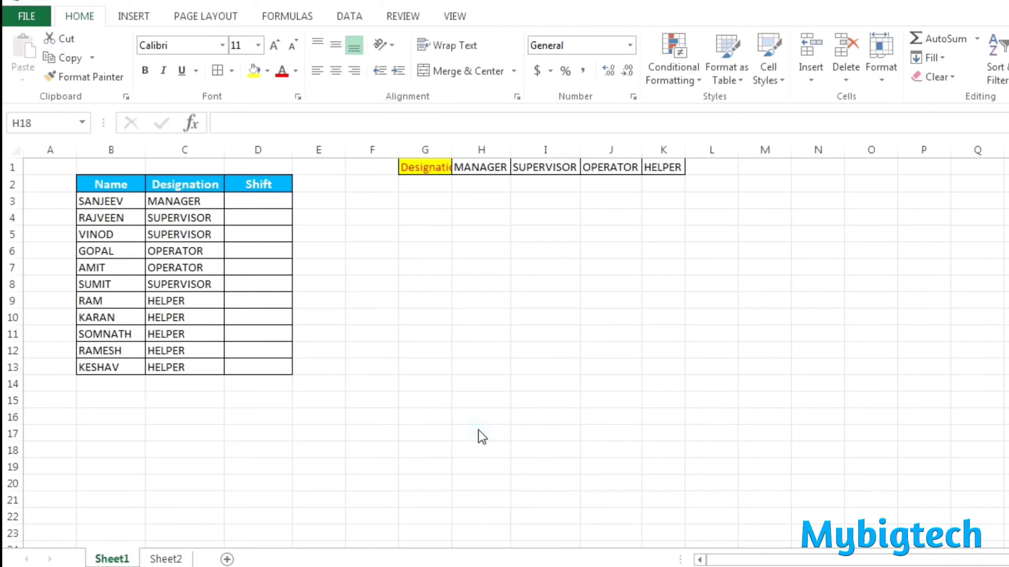
pyautogui.click(285, 201)
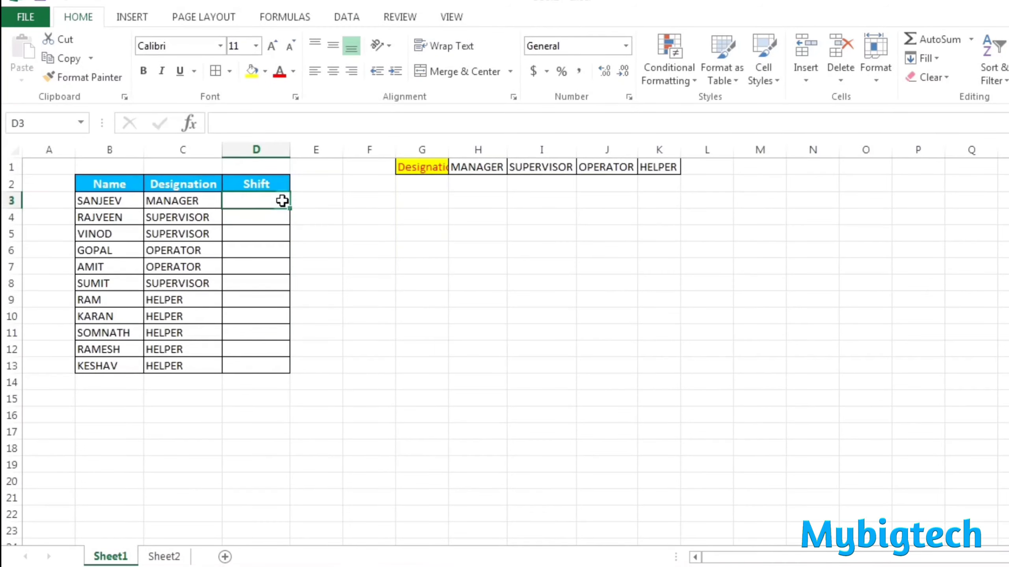
pyautogui.moveTo(266, 198); pyautogui.dragTo(261, 365)
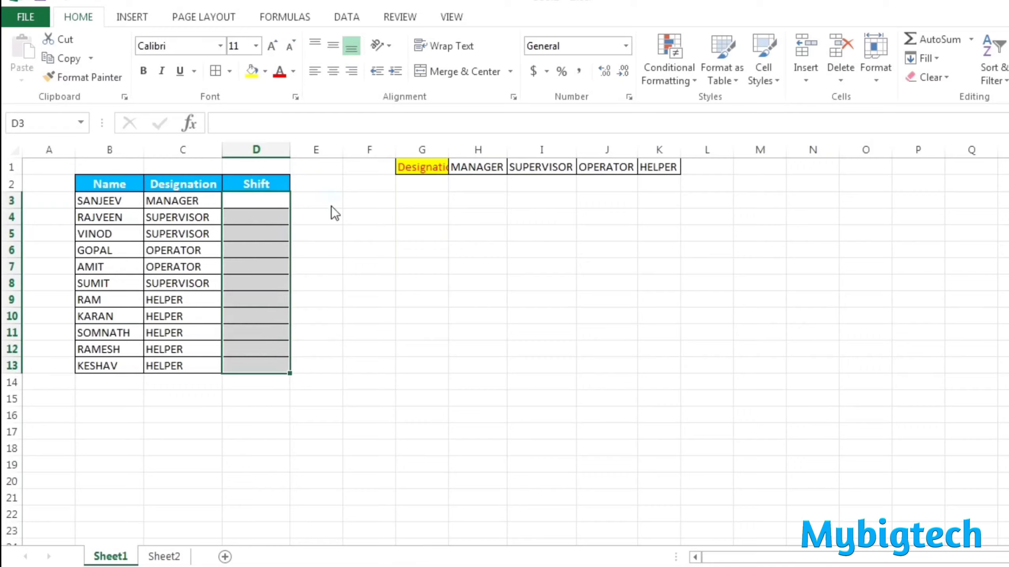
pyautogui.click(347, 17)
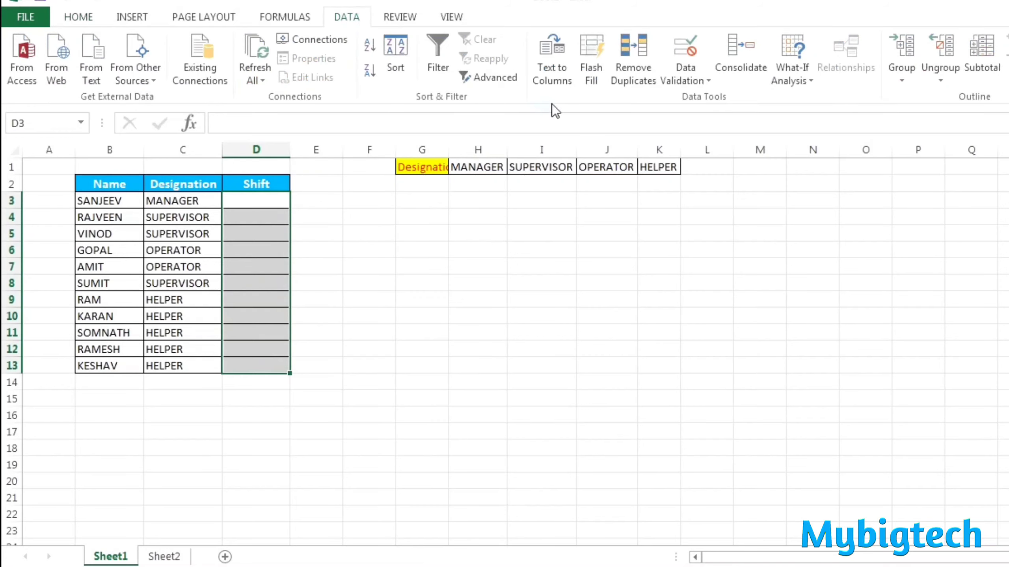
pyautogui.click(691, 76)
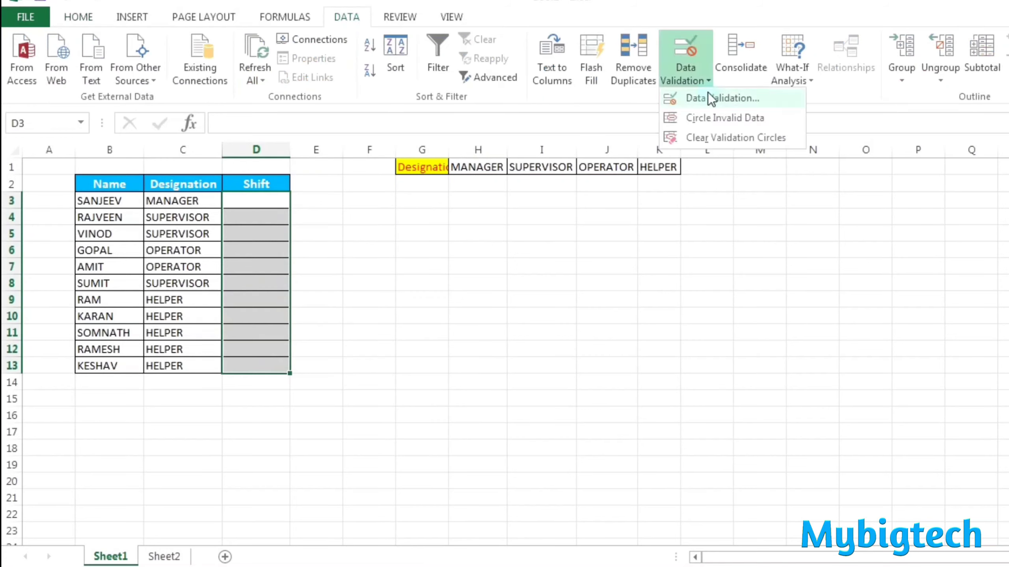
pyautogui.click(760, 99)
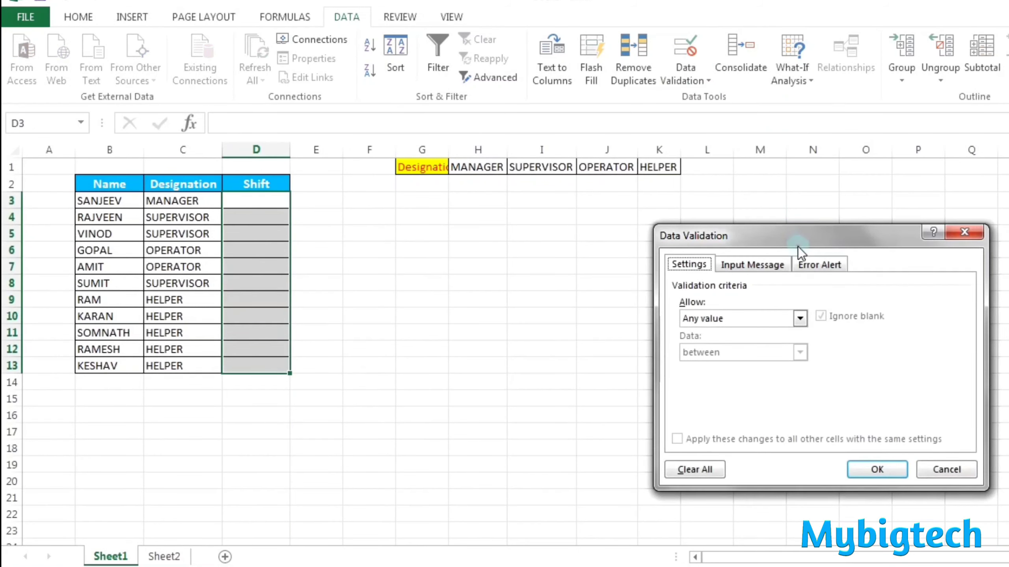
pyautogui.click(800, 318)
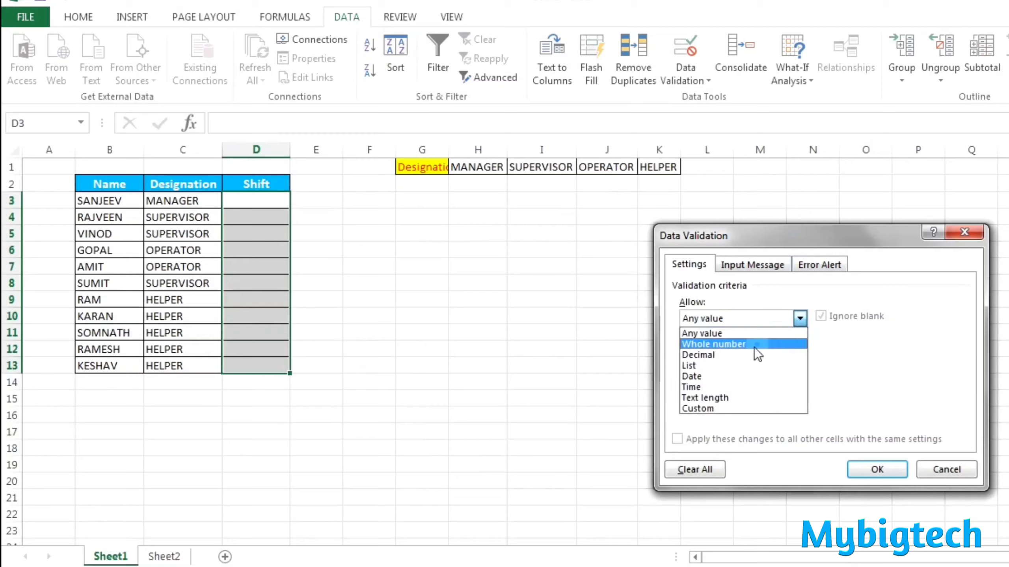
pyautogui.click(733, 366)
pyautogui.click(727, 383)
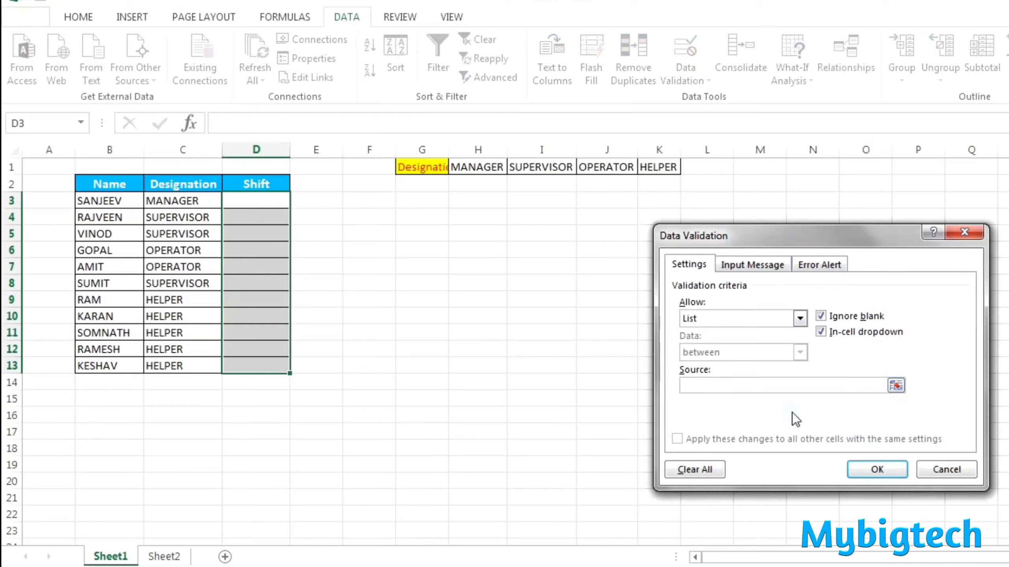
pyautogui.write('Day, Night')
pyautogui.click(882, 470)
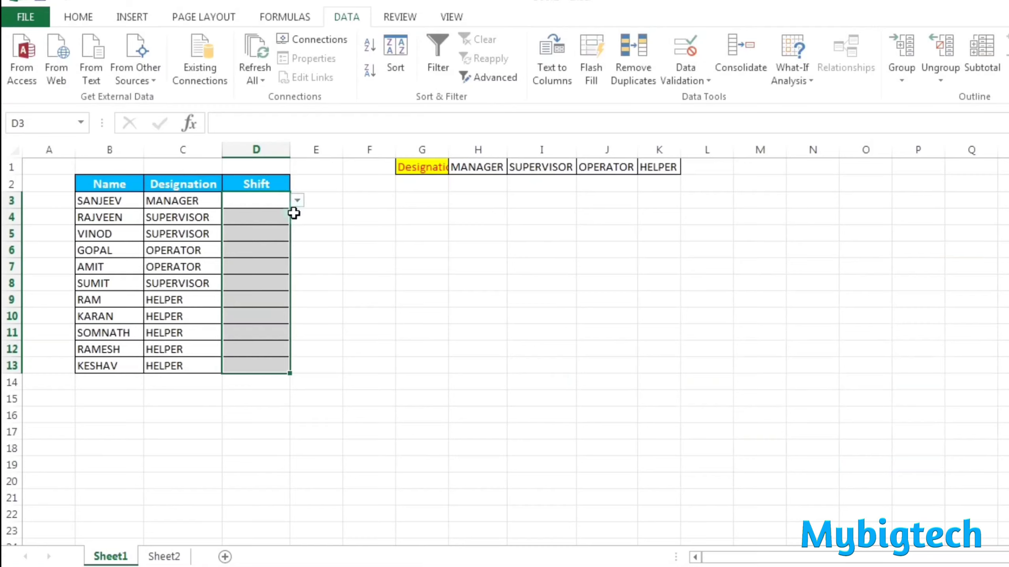
# Step: Choose Day from the shift drop-down lists in D3 and D4
pyautogui.click(298, 200)
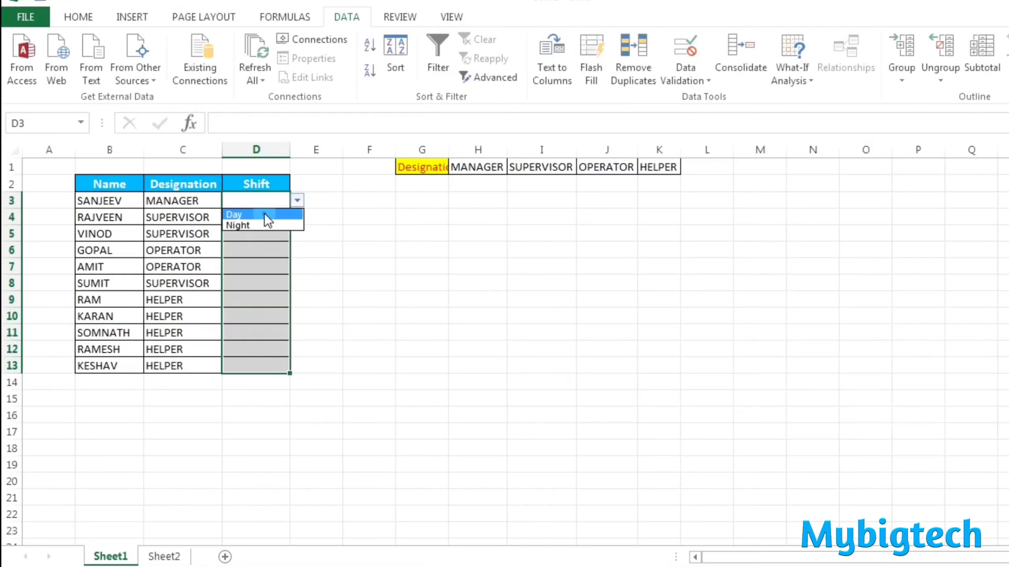
pyautogui.click(264, 214)
pyautogui.click(263, 213)
pyautogui.click(298, 217)
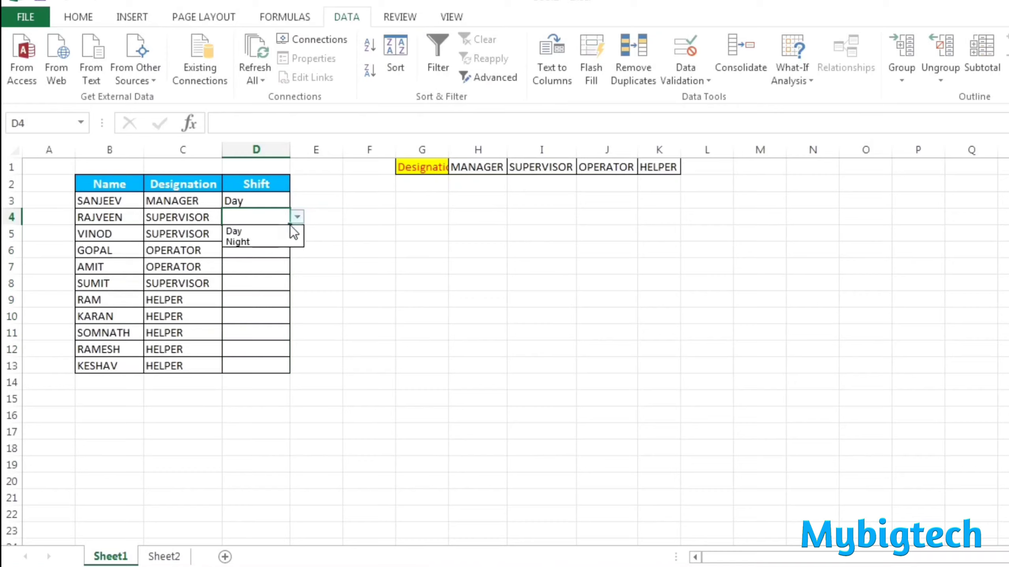
pyautogui.click(265, 230)
pyautogui.click(265, 231)
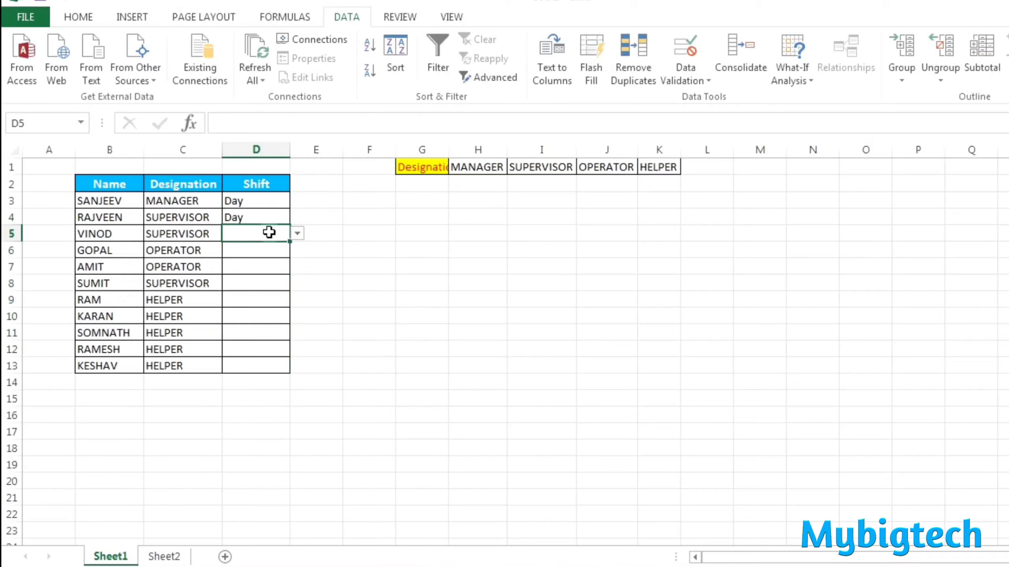